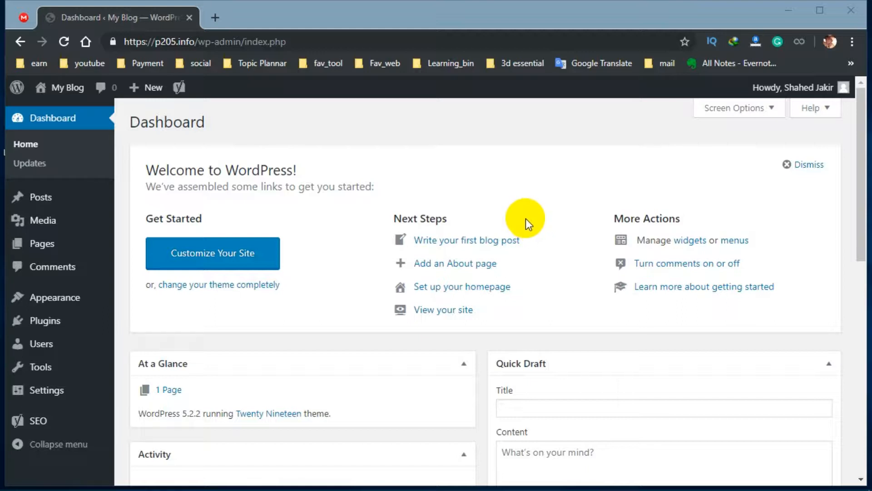
Find the Astra theme among the new WordPress themes by searching "astra", and install and activate it.
mouse_move(29, 308)
left_click(143, 304)
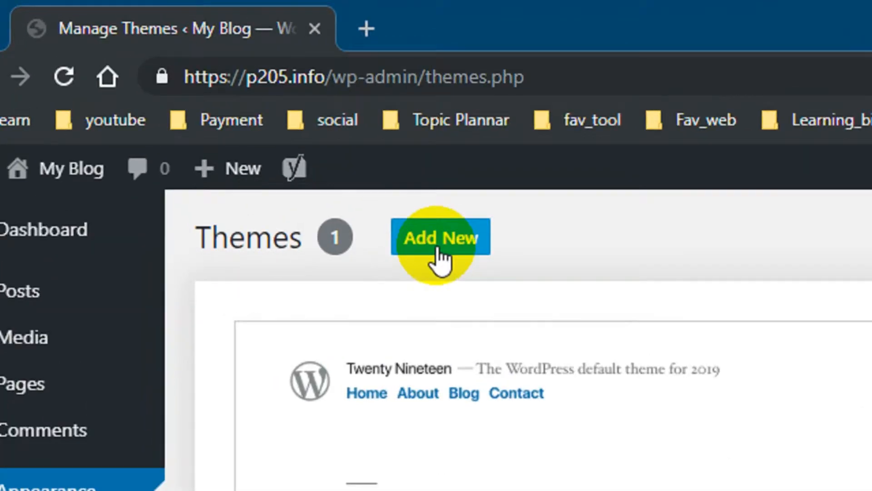
left_click(397, 222)
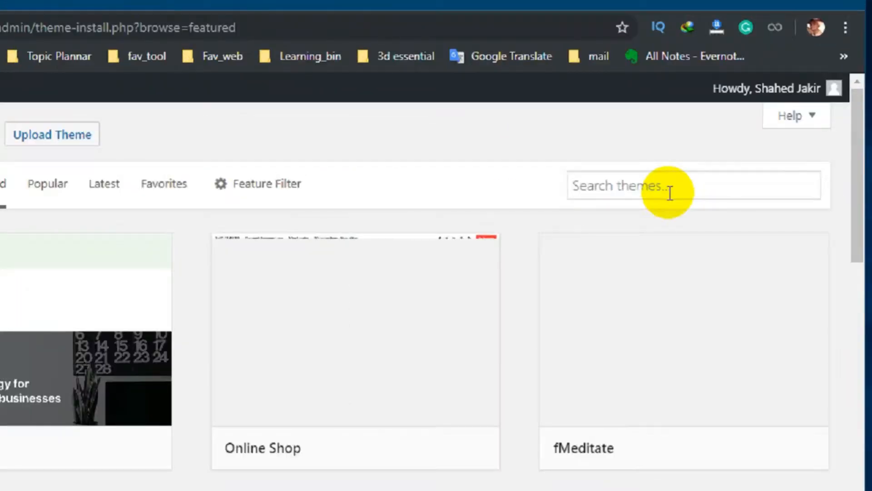
left_click(720, 166)
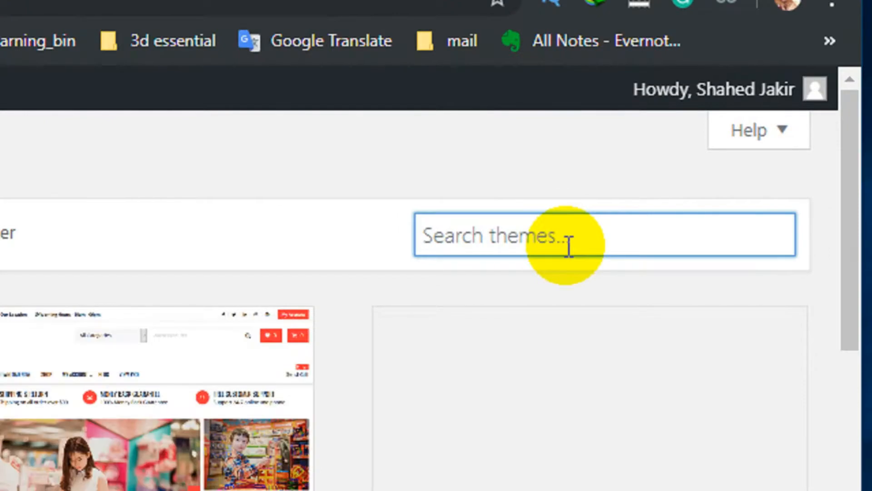
type("astra")
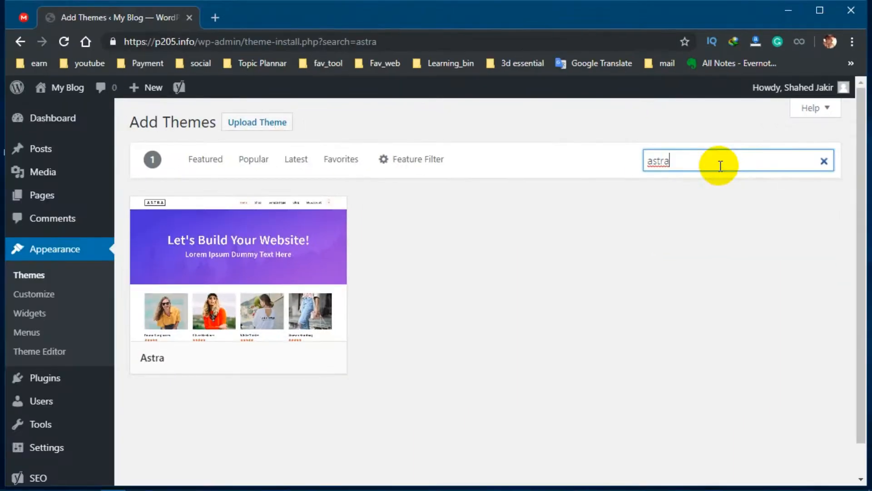
mouse_move(246, 295)
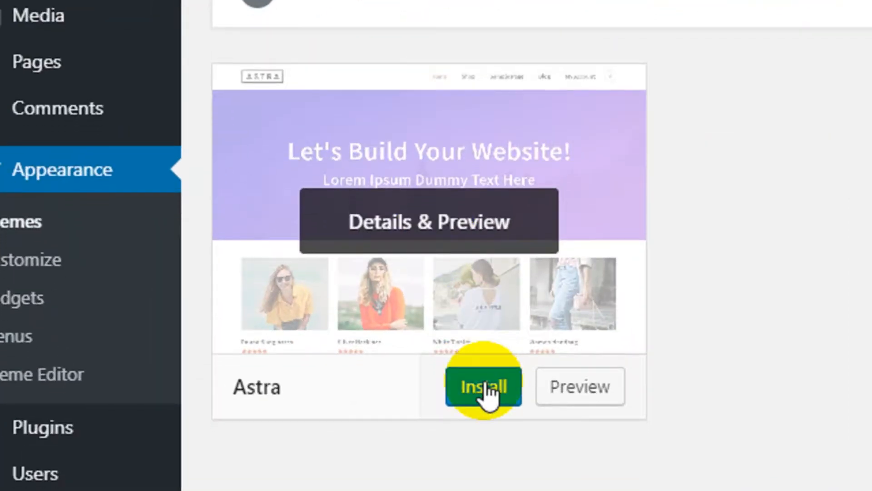
left_click(270, 359)
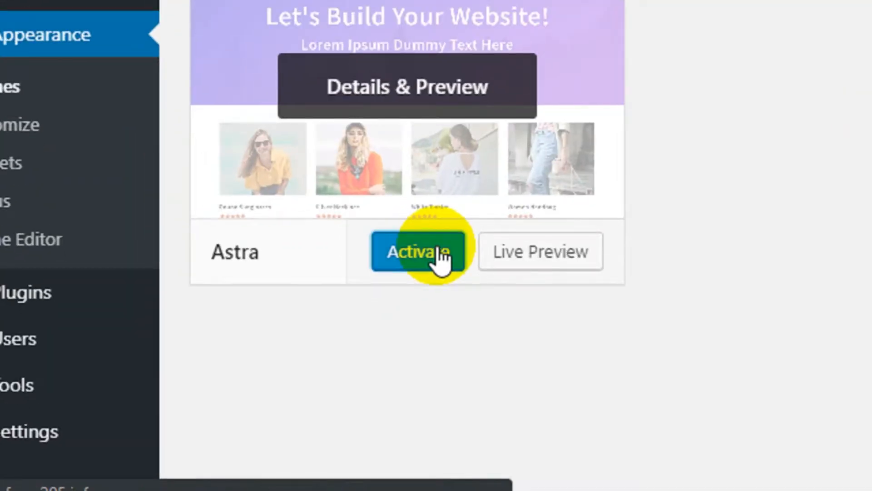
left_click(438, 255)
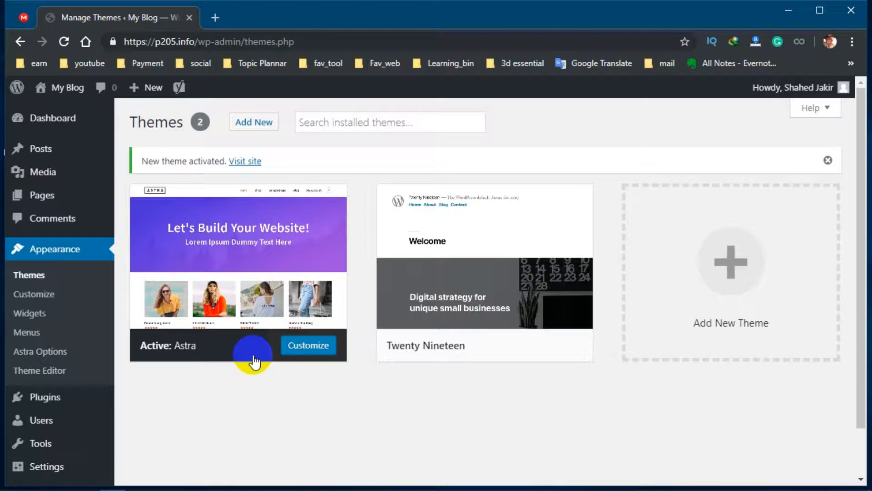
Search the new plugins for "ASTRA", and install and activate the Astra Starter Sites plugin.
left_click(53, 399)
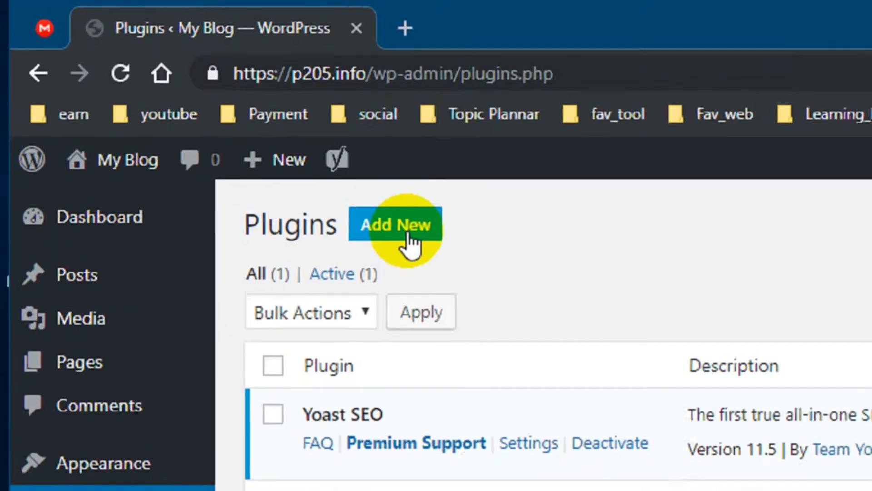
left_click(216, 128)
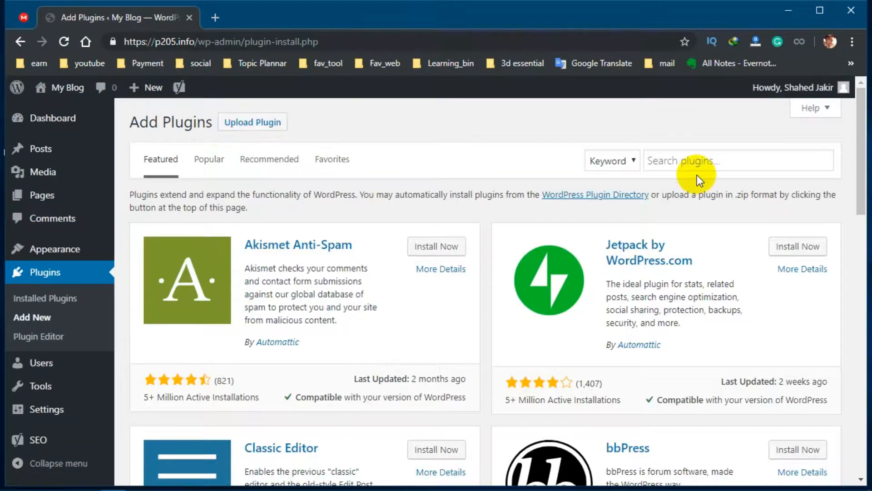
left_click(698, 165)
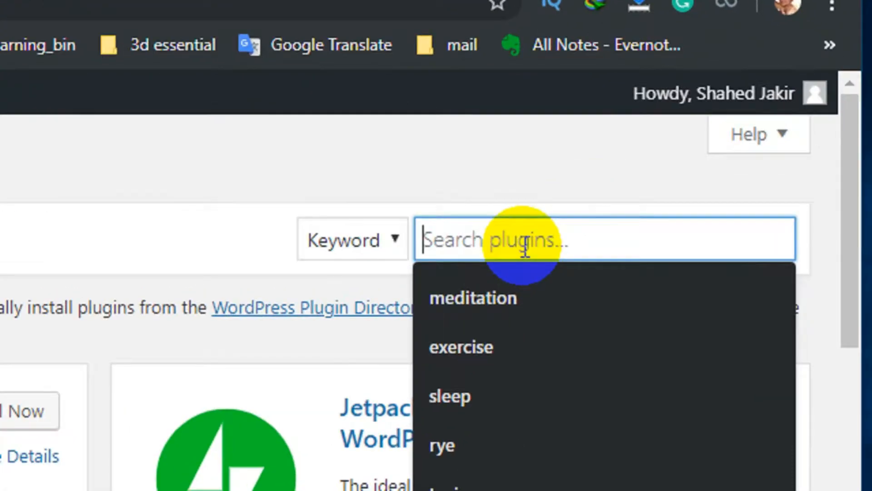
type("ASTRA")
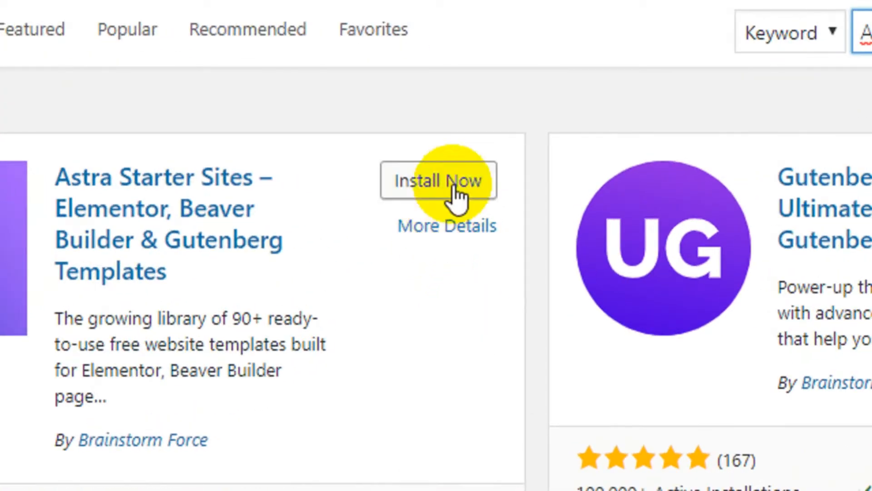
left_click(456, 195)
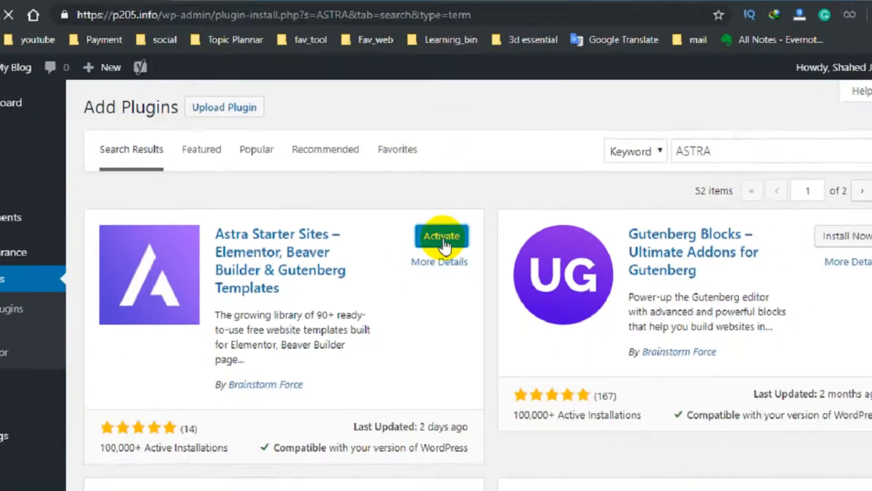
left_click(443, 237)
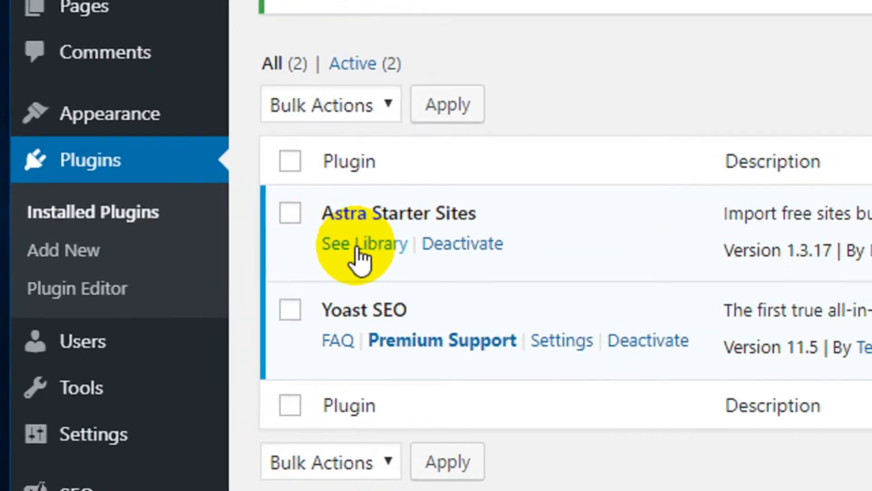
Open the Astra Starter Sites library and choose Elementor as the page builder.
left_click(179, 316)
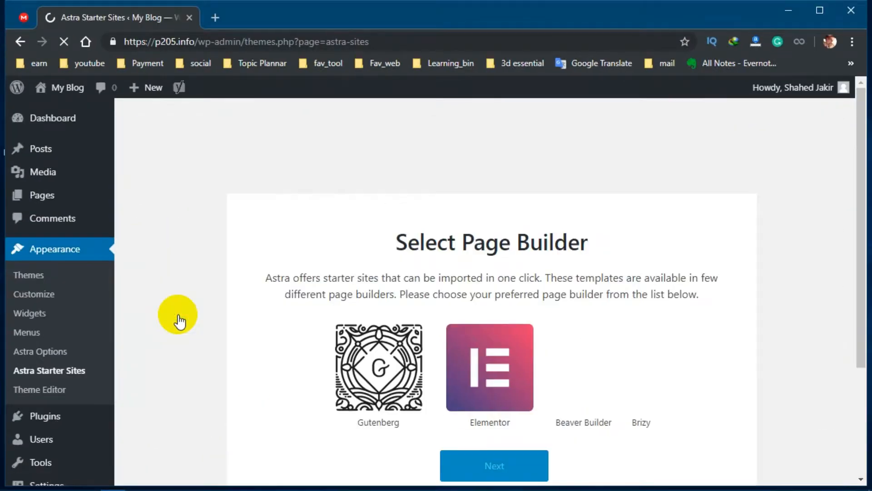
scroll(342, 329, "down", 3)
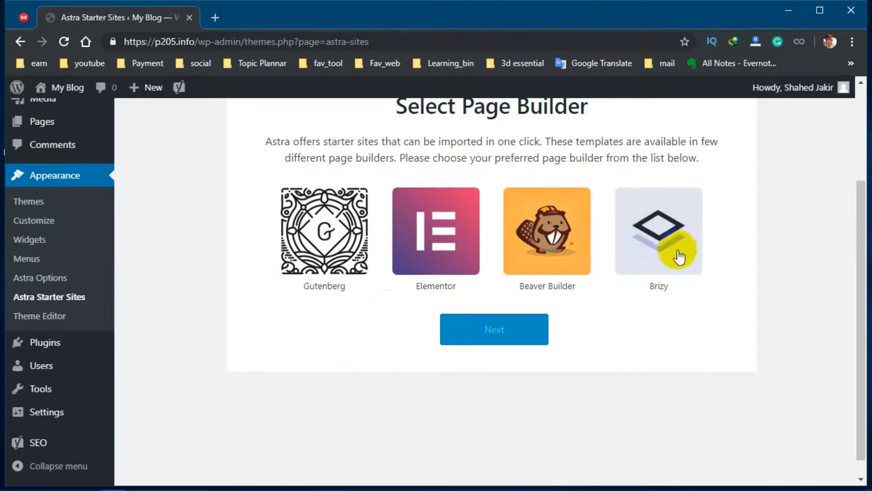
left_click(434, 248)
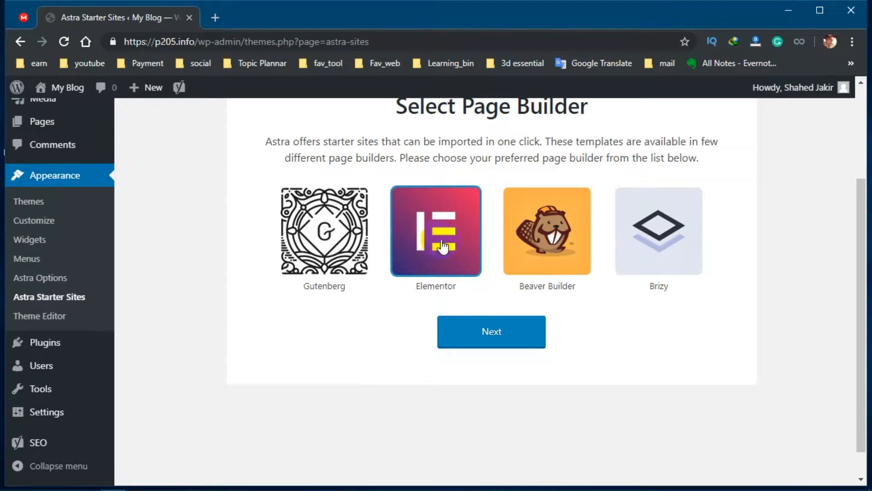
left_click(496, 342)
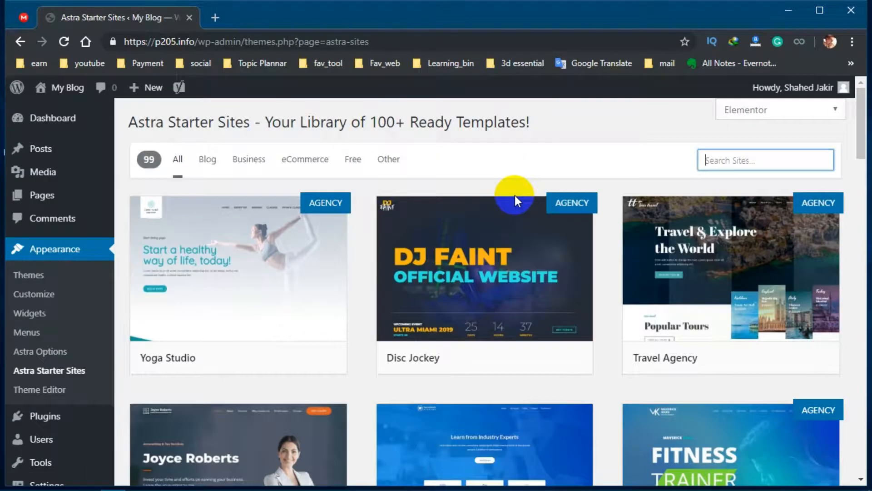
Search the starter sites for "agency" and open the Agency template headed "Stunning Business Website".
scroll(454, 286, "down", 5)
scroll(454, 336, "up", 5)
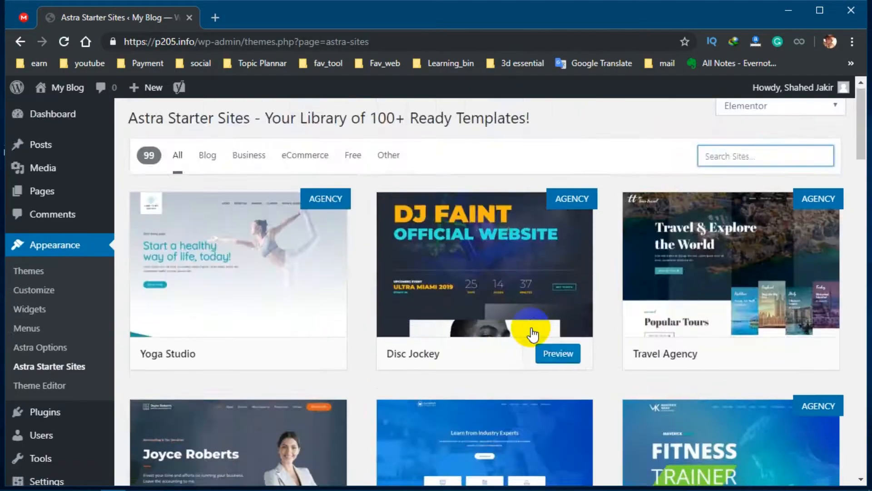
scroll(500, 327, "down", 9)
scroll(476, 323, "down", 1)
scroll(476, 325, "up", 10)
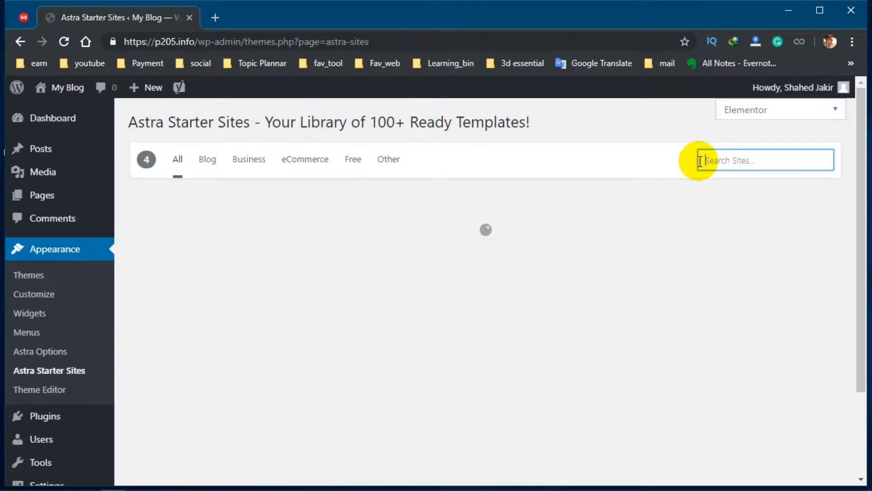
type("a")
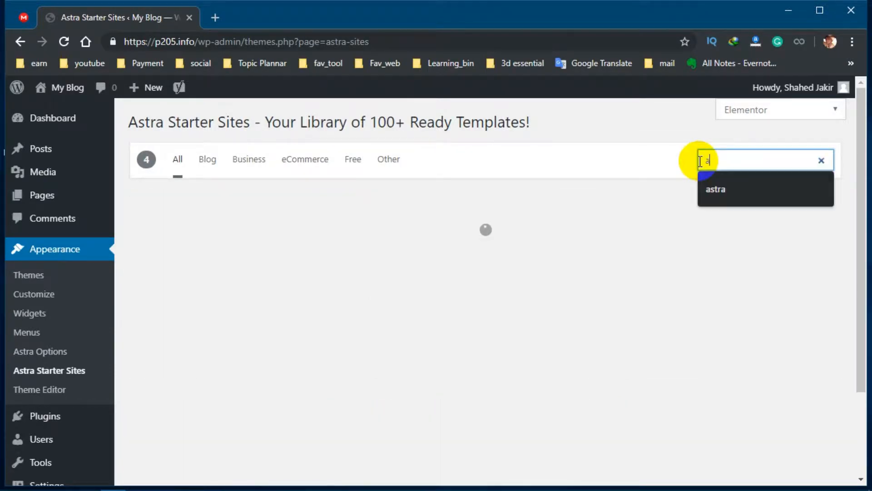
type("genc")
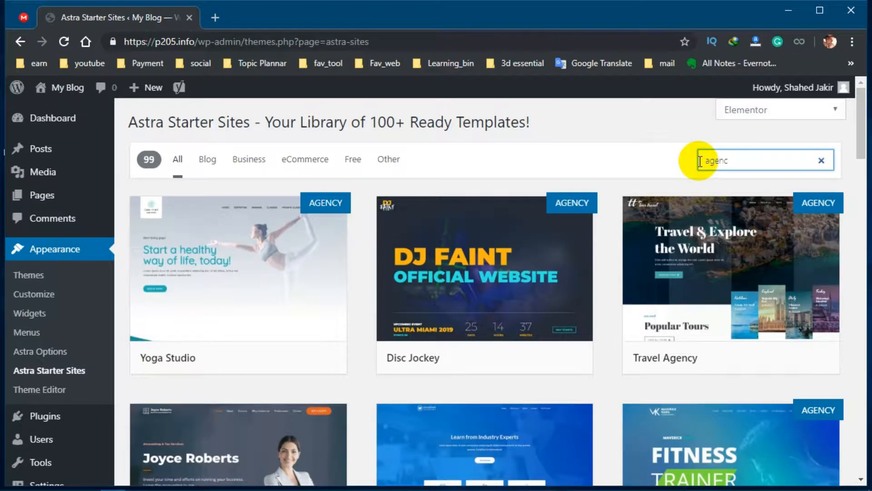
type("y")
scroll(415, 415, "down", 3)
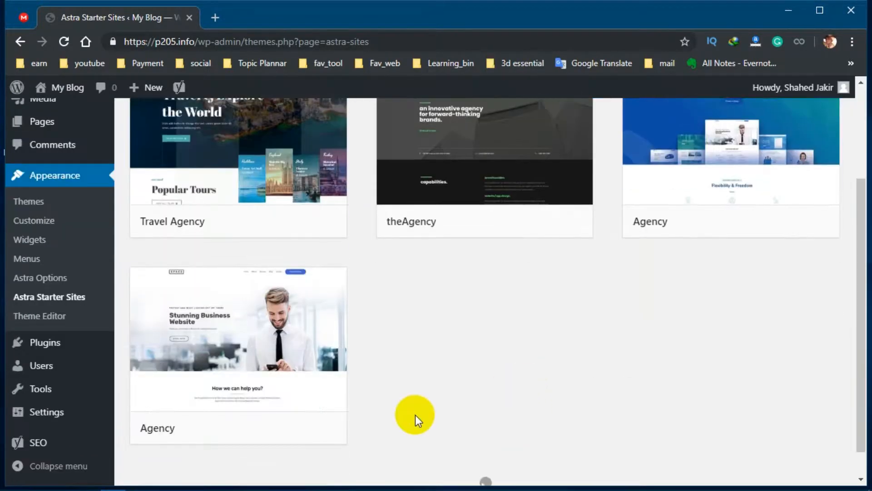
mouse_move(334, 413)
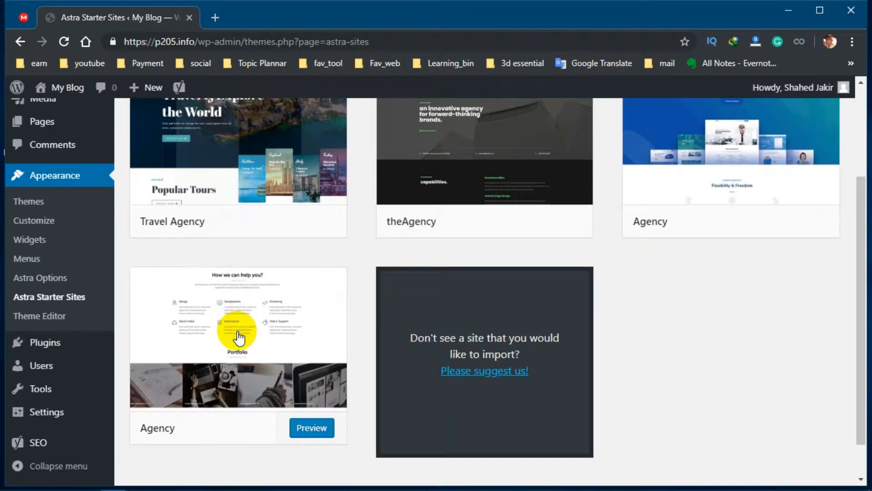
left_click(238, 338)
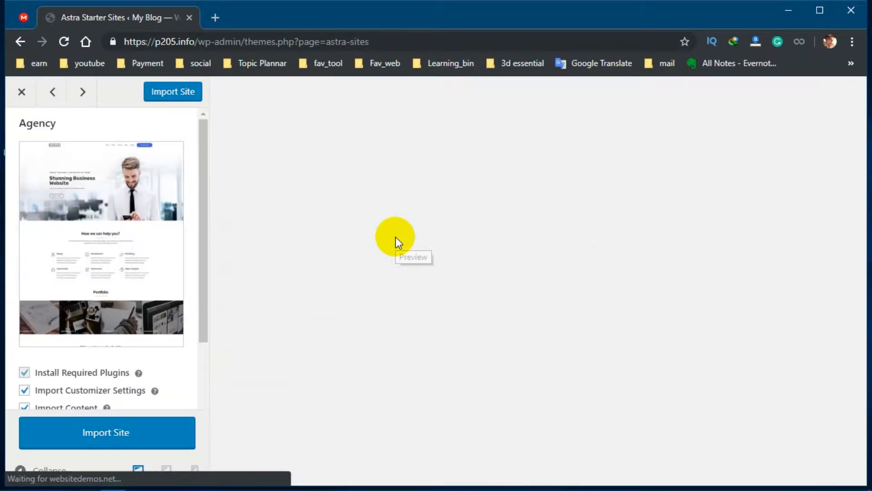
Look through the Agency template's preview and import the site with its required plugins, customizer settings and content.
scroll(458, 232, "down", 4)
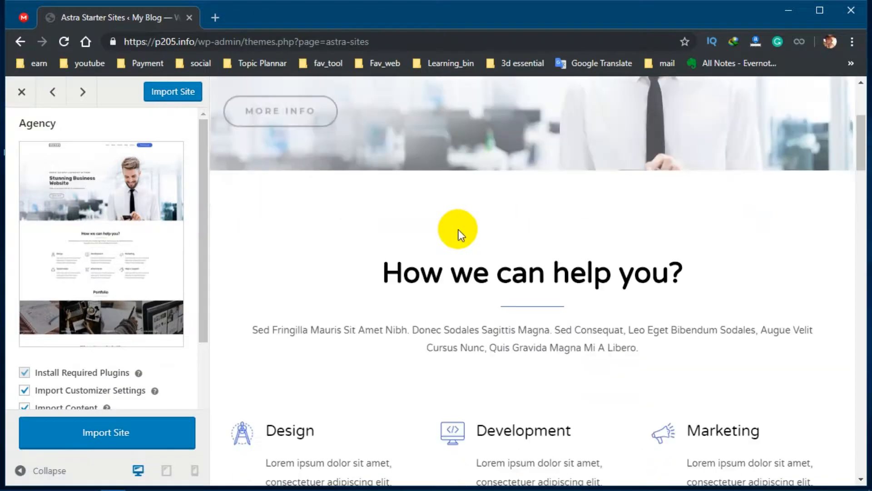
scroll(459, 230, "down", 15)
scroll(462, 296, "up", 12)
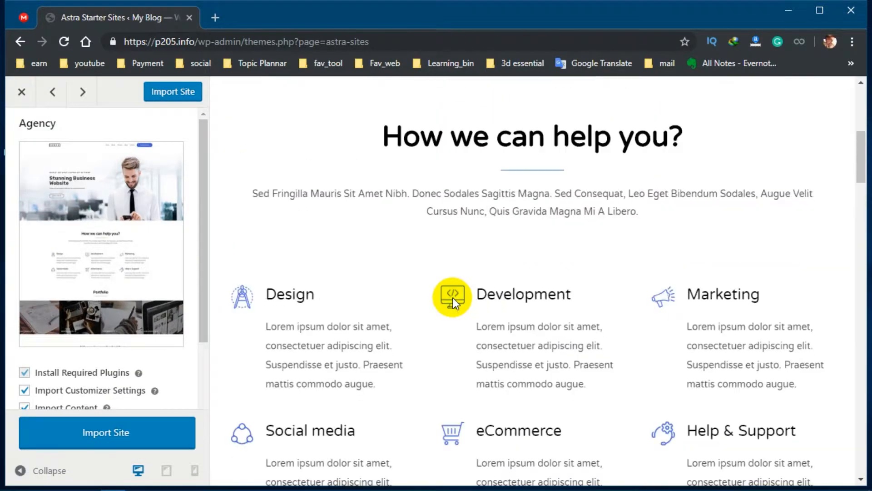
scroll(454, 298, "up", 5)
scroll(453, 296, "down", 12)
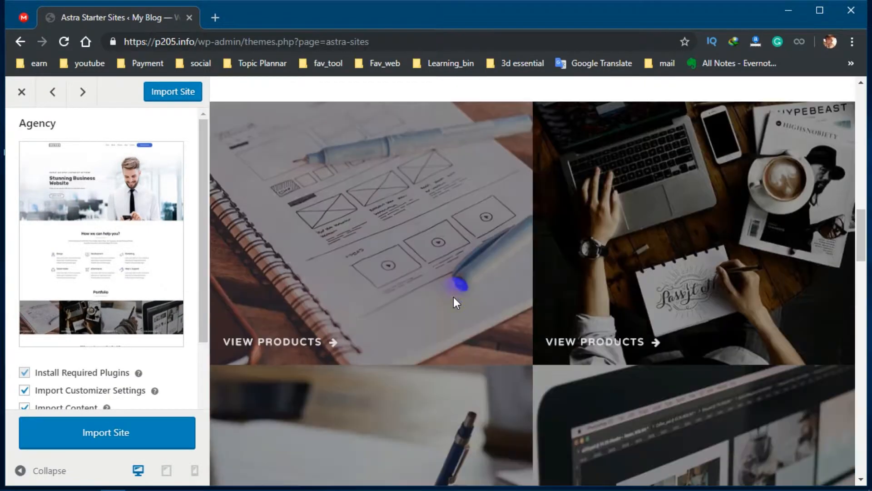
scroll(452, 298, "down", 8)
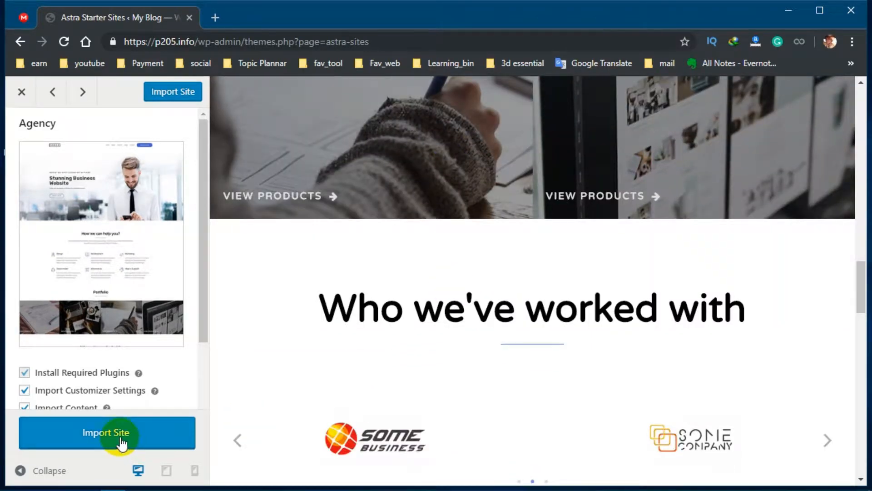
left_click(121, 439)
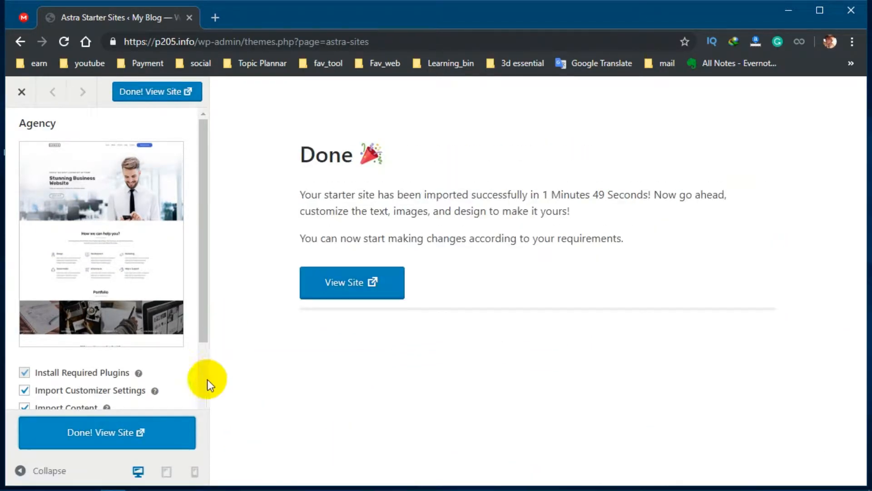
Open the imported site and examine its home page, from the header through the services, portfolio and team sections.
scroll(203, 379, "down", 2)
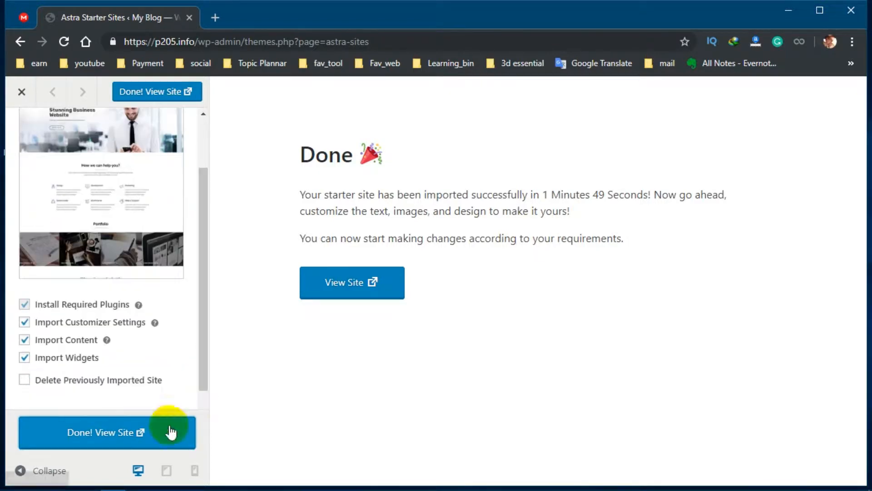
left_click(90, 433)
scroll(179, 205, "down", 3)
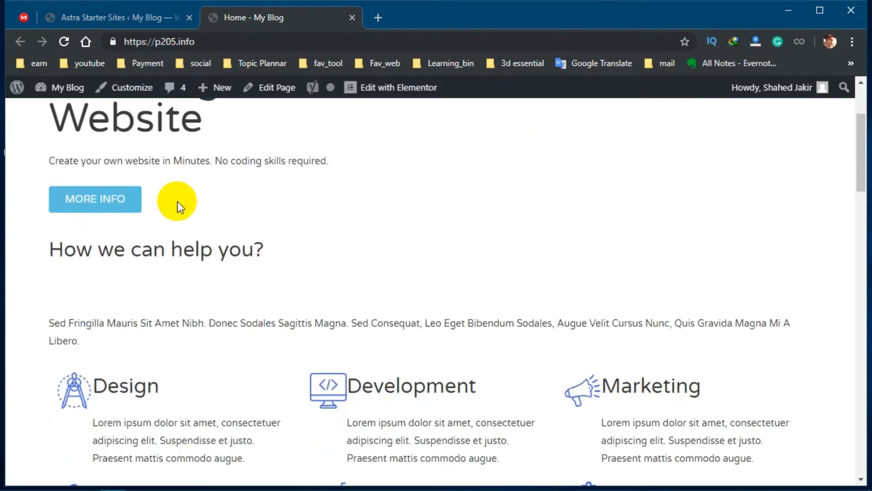
scroll(351, 250, "down", 5)
scroll(350, 249, "up", 8)
scroll(347, 236, "down", 4)
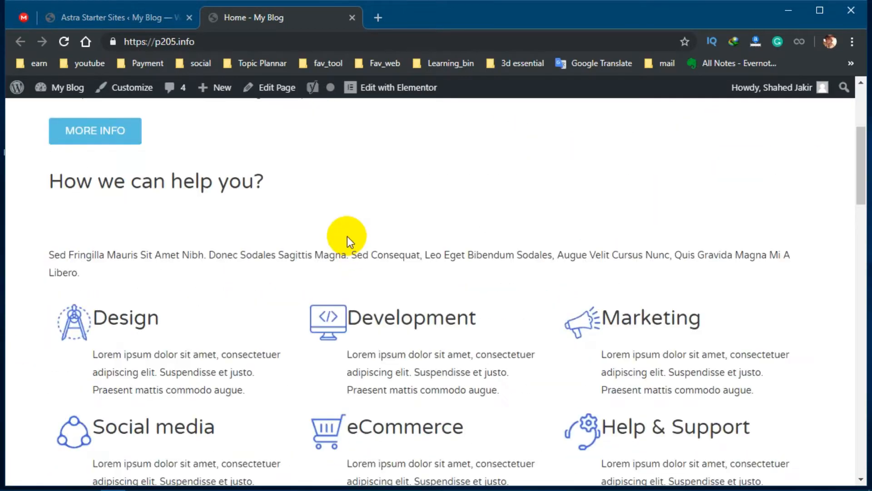
scroll(347, 237, "down", 15)
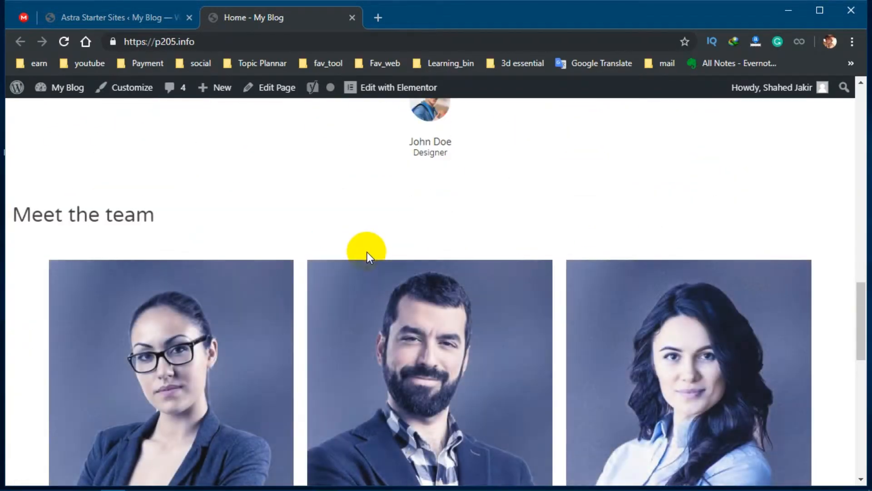
scroll(367, 252, "down", 3)
scroll(362, 249, "up", 14)
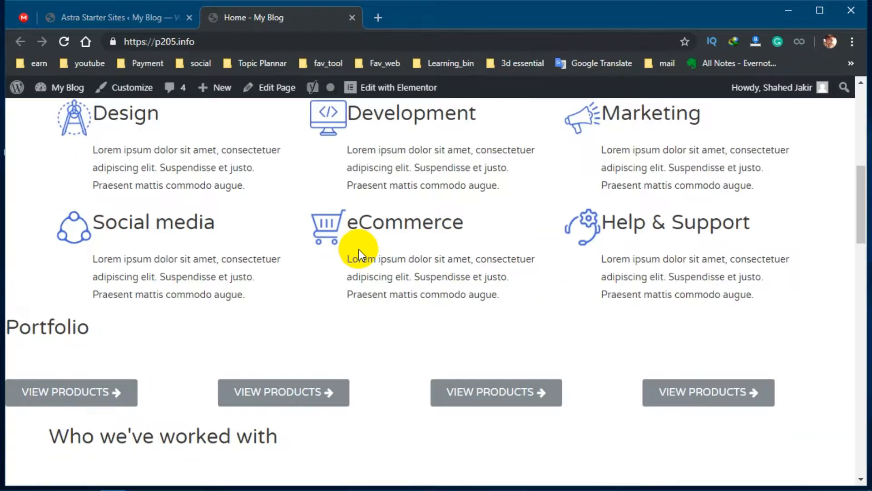
scroll(359, 249, "up", 10)
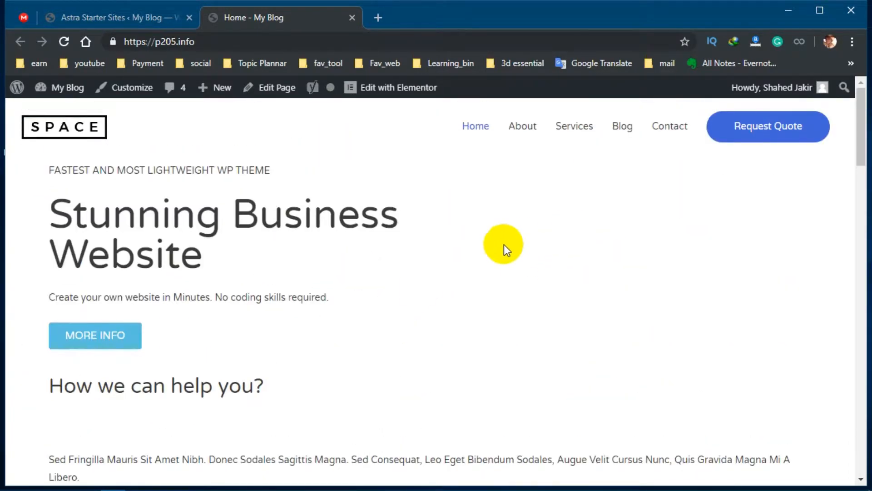
Look through the rest of the imported home page, from the team section down to the footer.
scroll(219, 259, "down", 20)
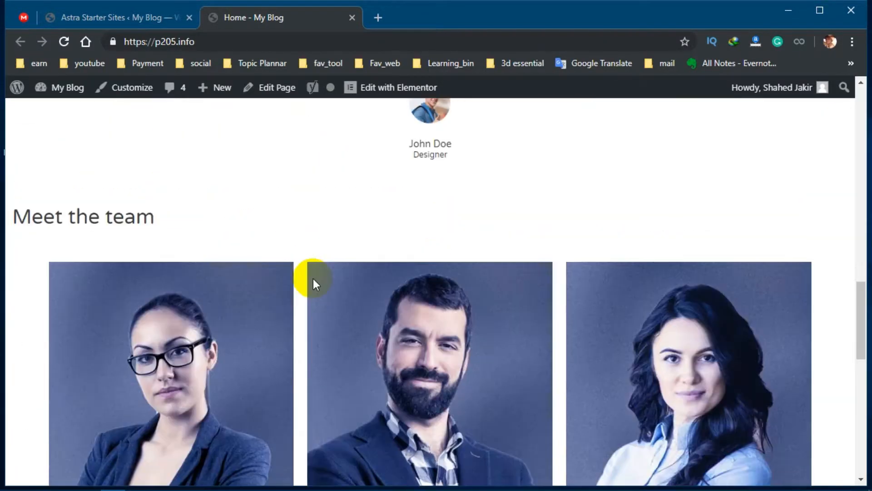
scroll(316, 269, "down", 5)
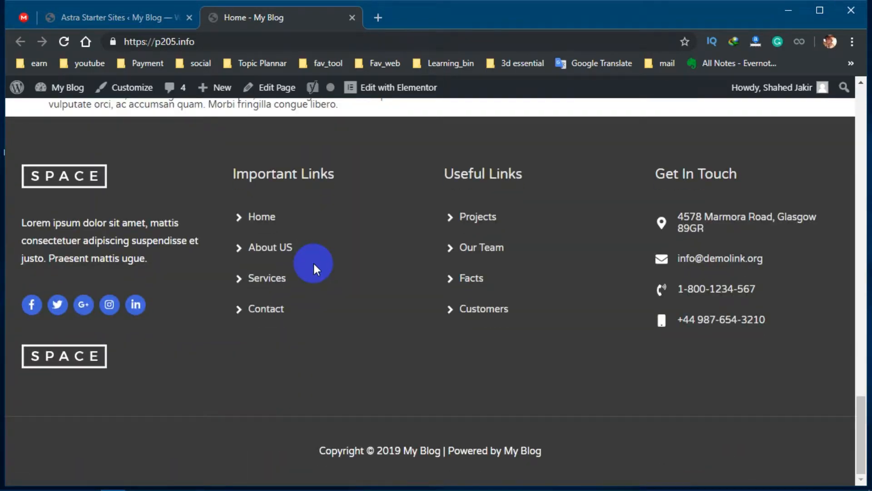
scroll(314, 264, "up", 20)
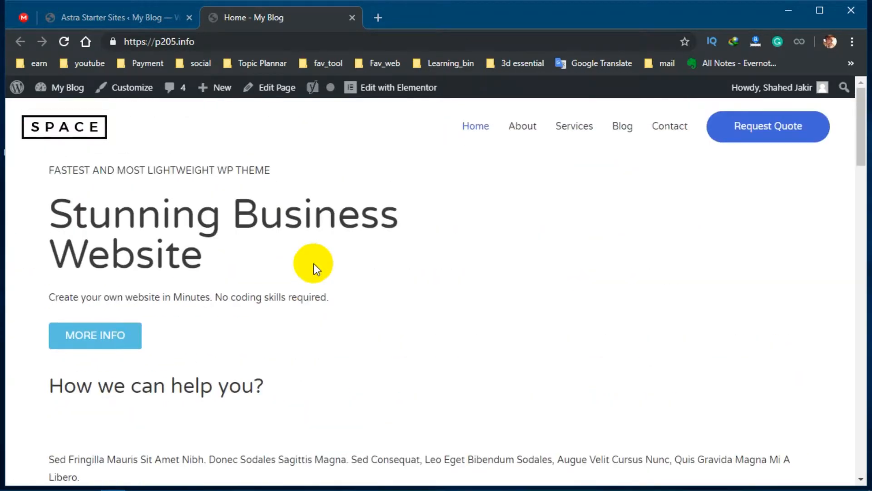
Return to the WordPress admin, close the finished starter site import and open the list of all pages.
left_click(152, 20)
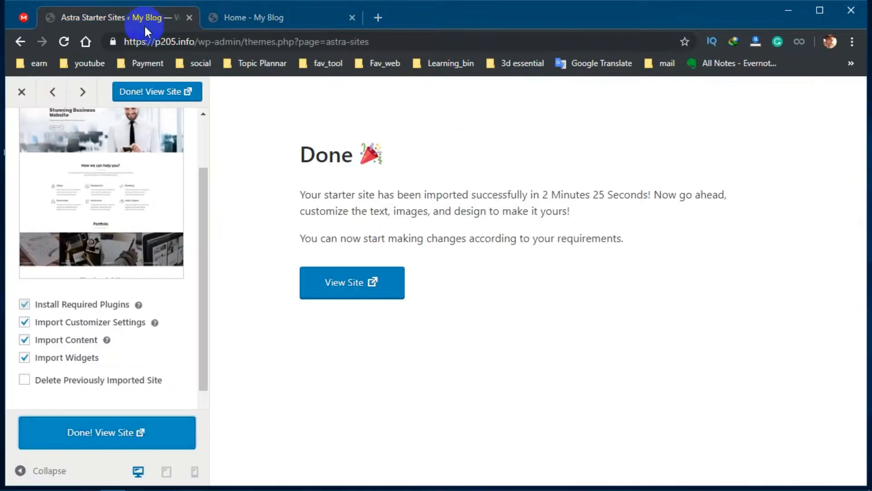
left_click(21, 93)
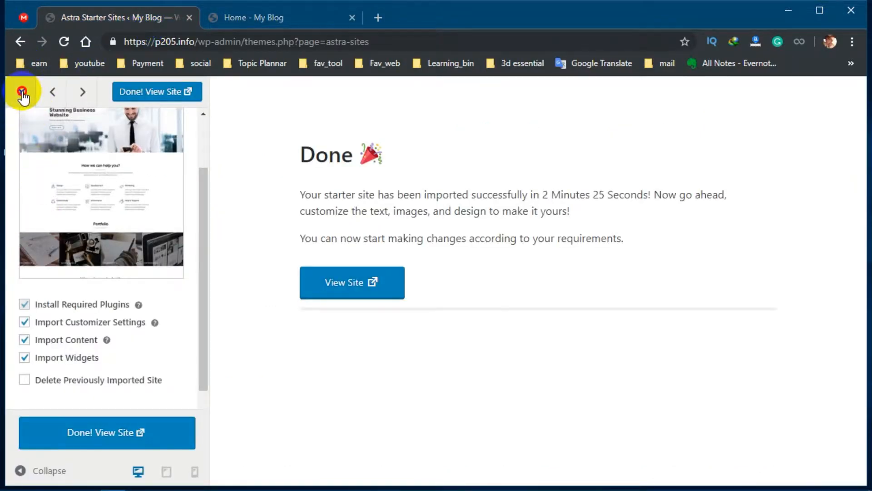
scroll(97, 260, "up", 3)
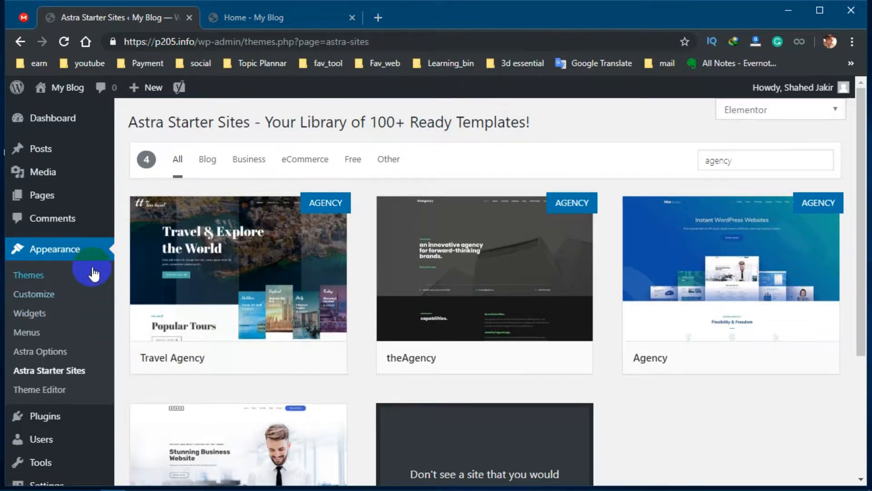
mouse_move(72, 195)
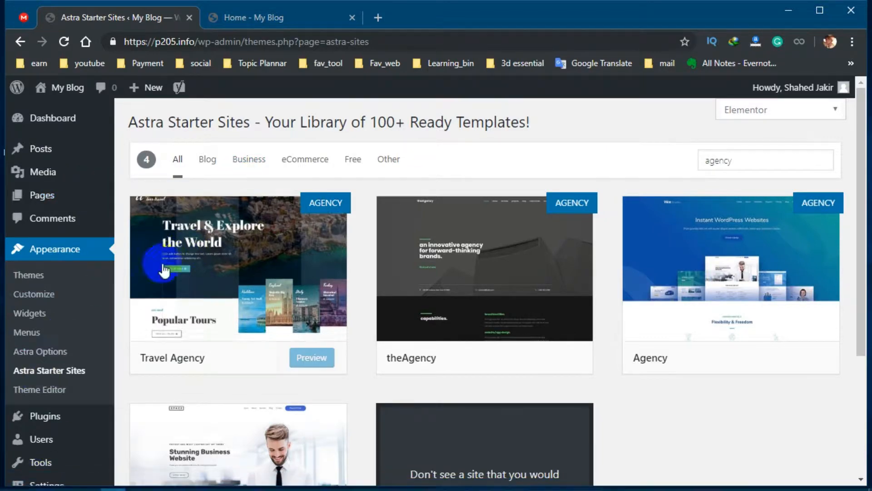
left_click(37, 205)
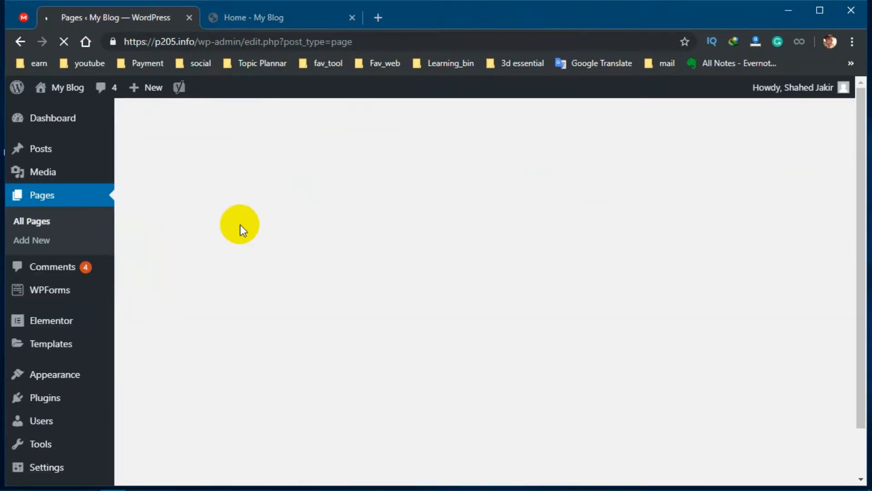
scroll(228, 258, "down", 3)
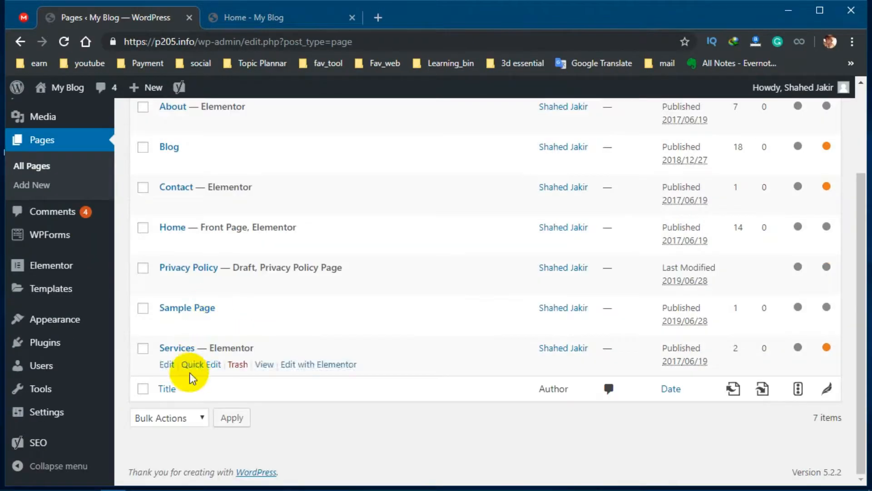
scroll(190, 336, "up", 3)
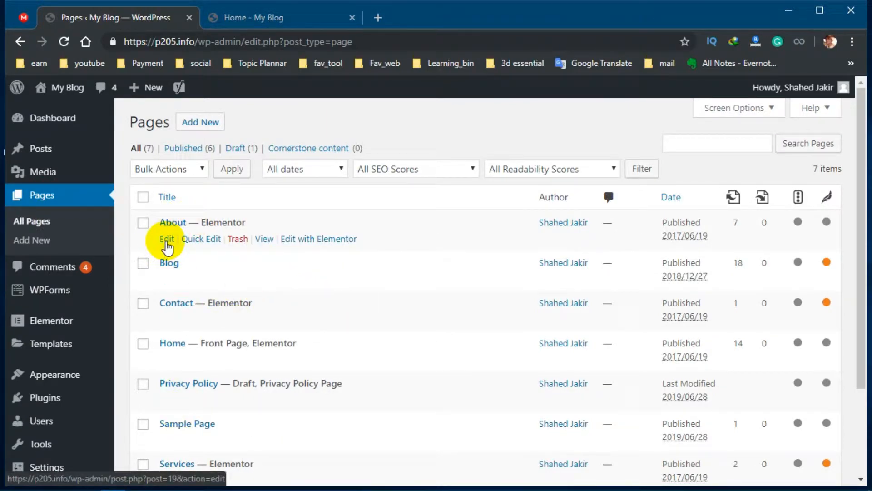
Open the site's home page for editing with Elementor and look over its hero section.
left_click(282, 14)
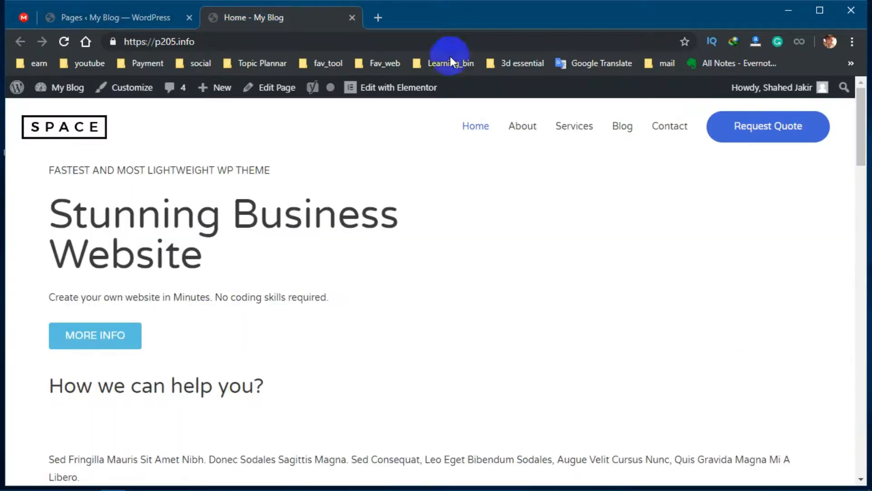
left_click(471, 129)
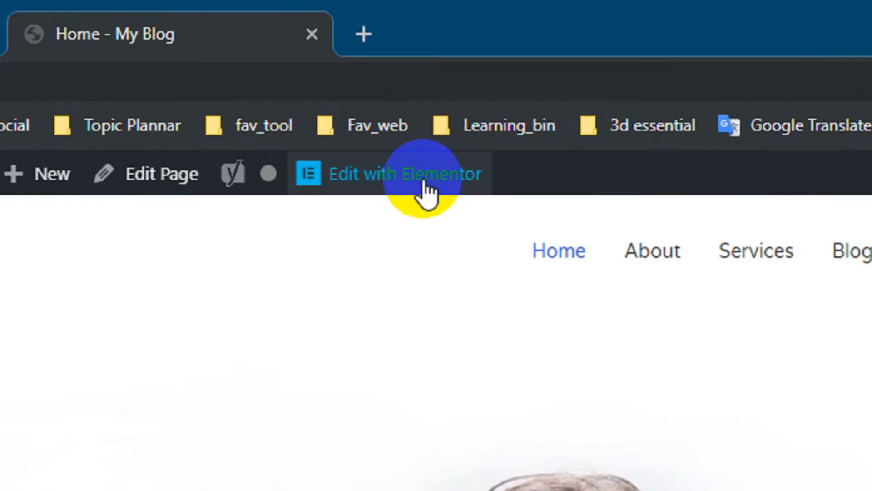
left_click(424, 183)
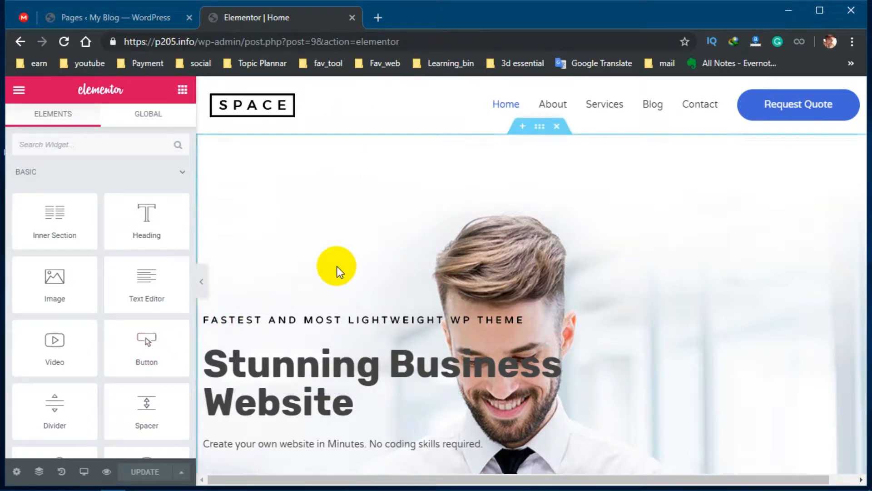
scroll(337, 266, "down", 1)
scroll(334, 291, "down", 2)
scroll(331, 294, "up", 3)
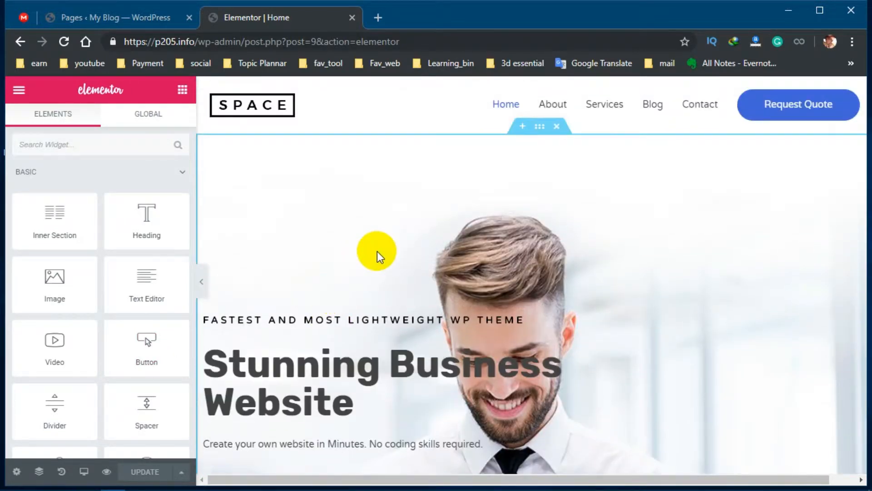
scroll(394, 286, "down", 2)
scroll(347, 282, "up", 2)
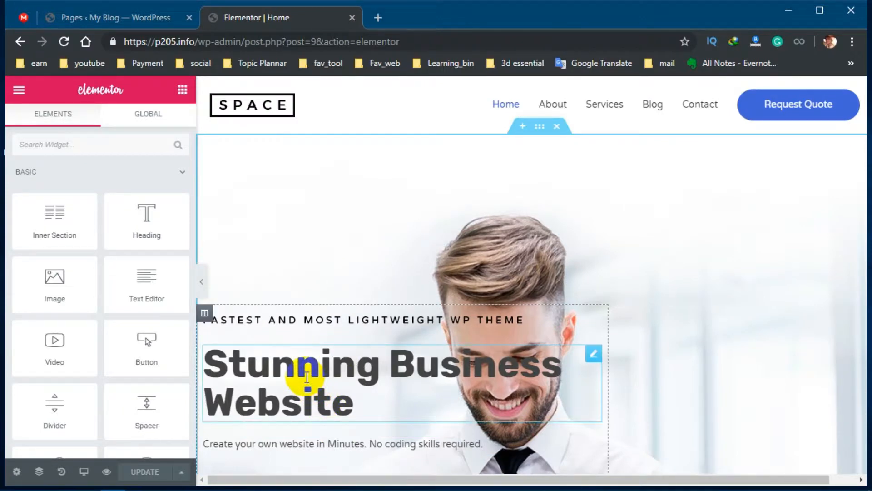
Replace the hero heading "Stunning Business Website" with "This is my first wordpress site".
left_click(363, 377)
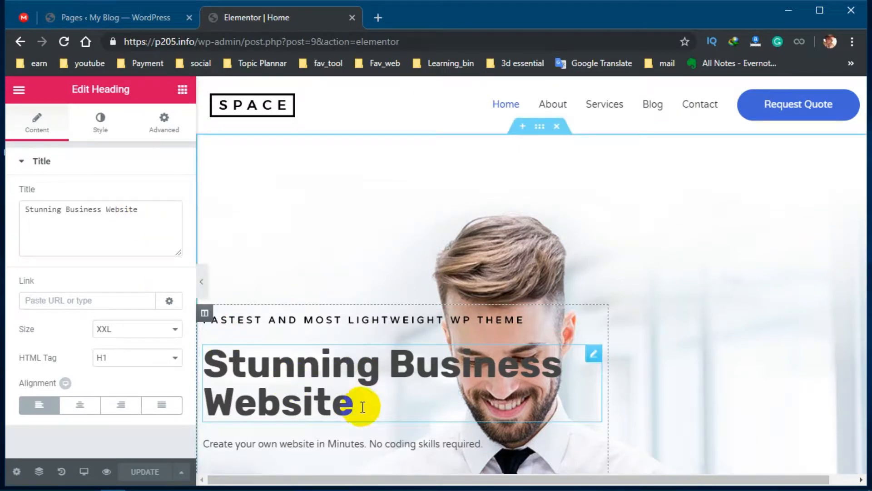
left_click_drag(362, 405, 197, 359)
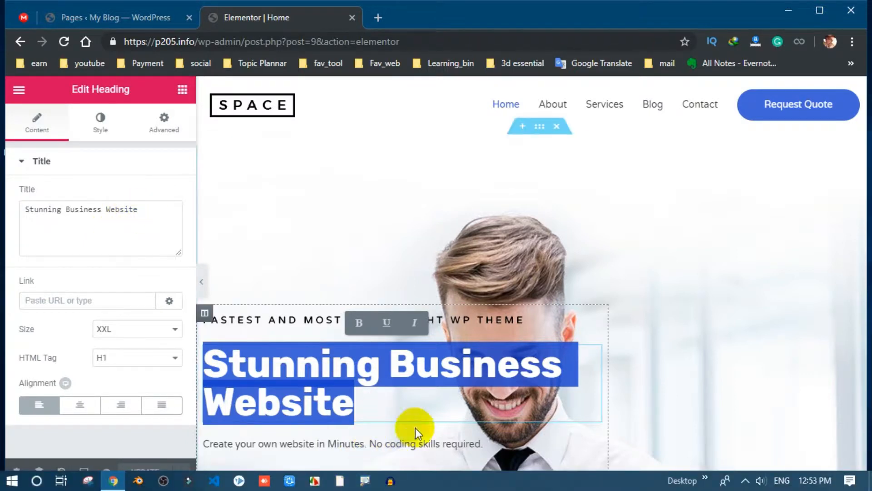
key("BackSpace")
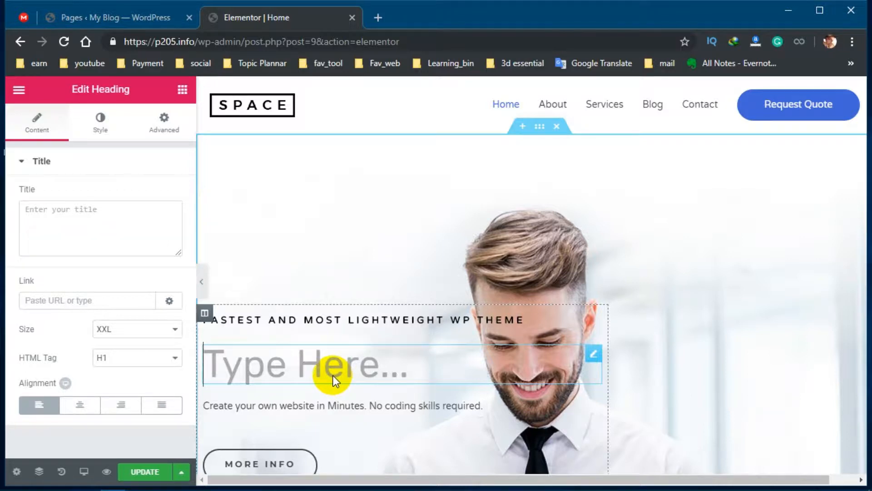
left_click(54, 208)
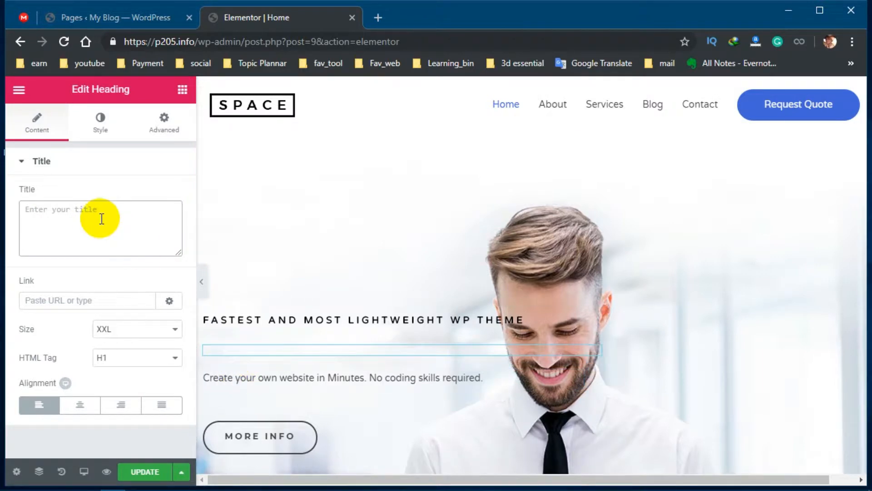
type("T")
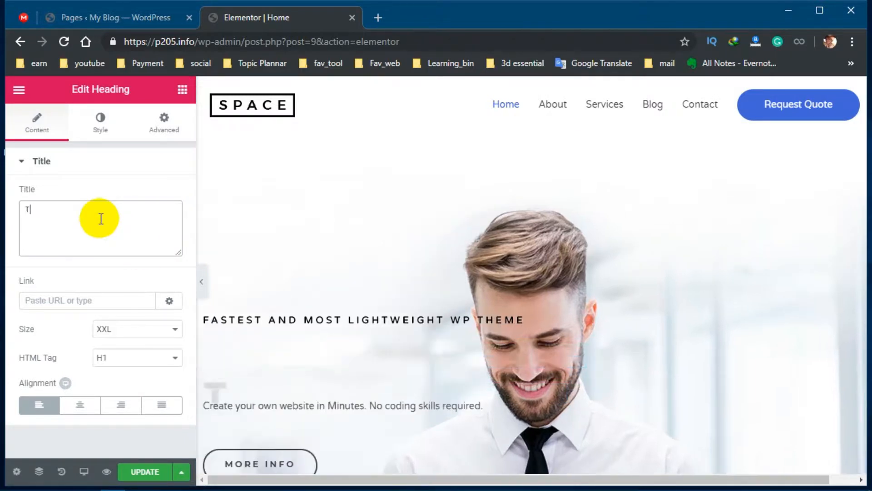
type("his is my fir")
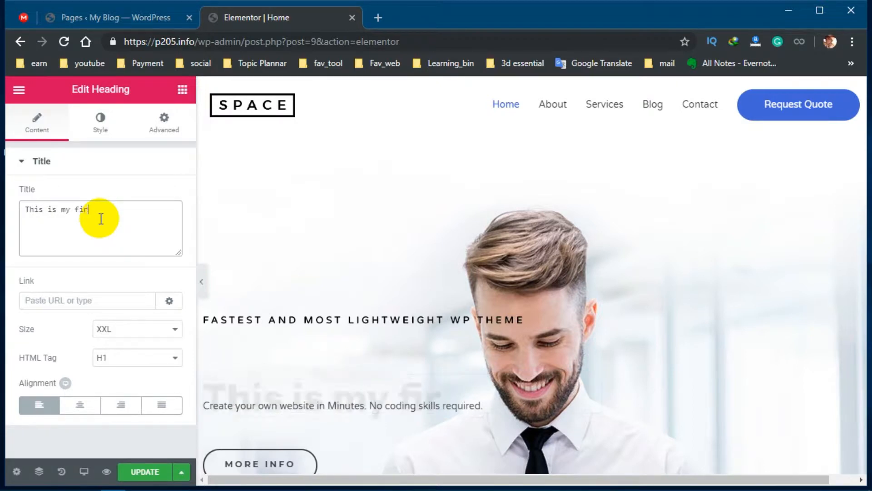
type("st word")
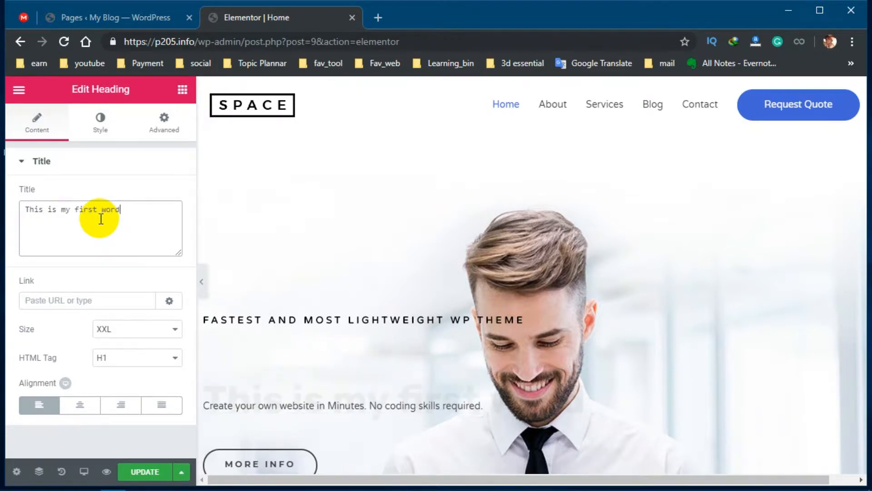
type("press site")
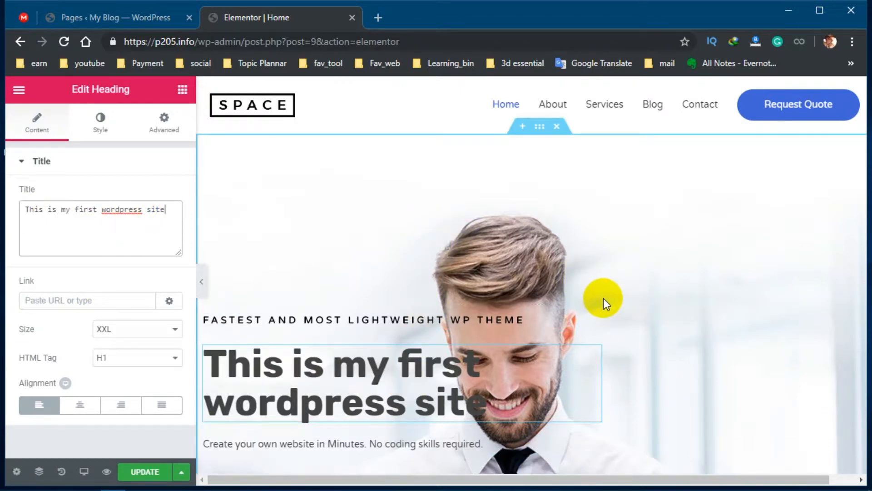
Open the hero's MORE INFO button for editing and examine its content settings and the services section below.
scroll(603, 298, "down", 6)
scroll(603, 298, "up", 3)
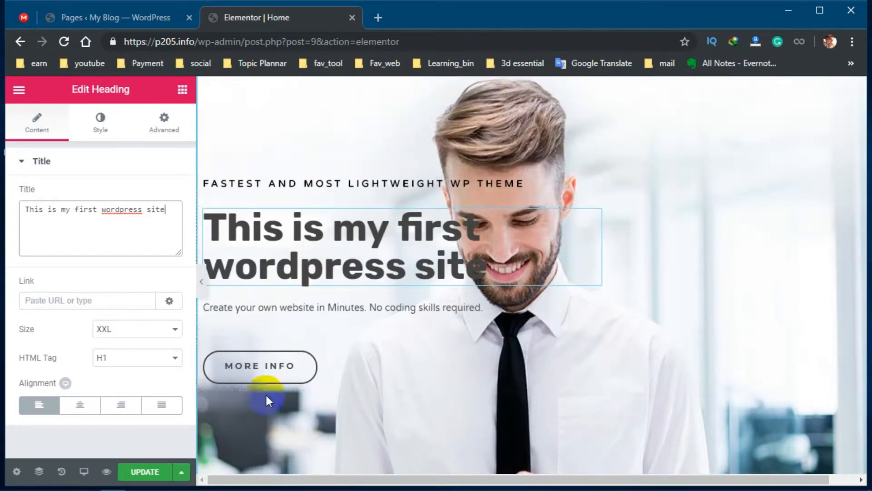
left_click(259, 377)
scroll(258, 369, "down", 8)
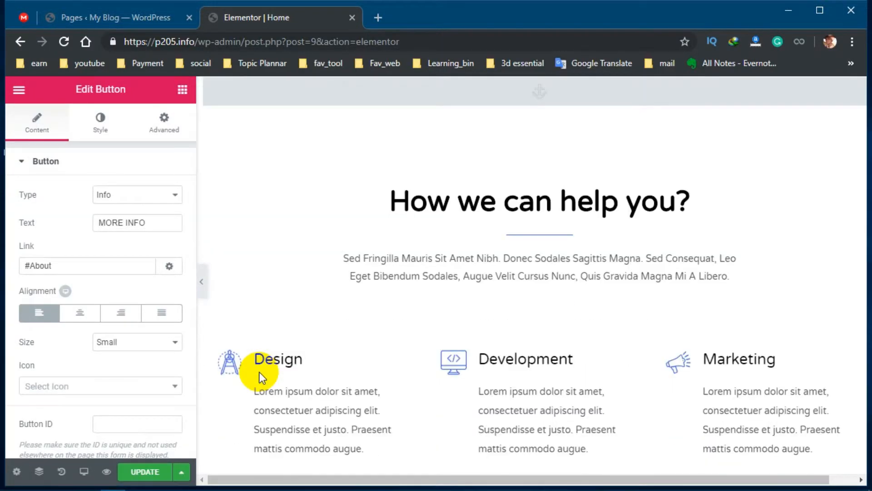
scroll(114, 376, "down", 1)
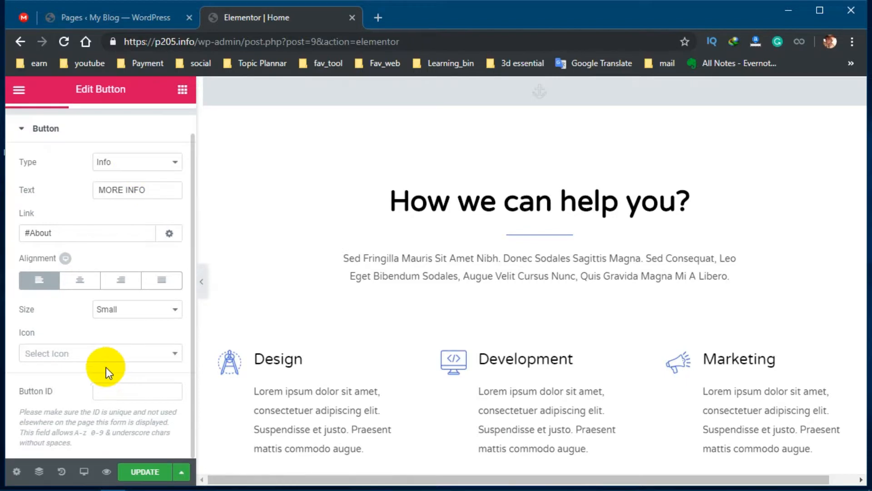
scroll(105, 367, "up", 1)
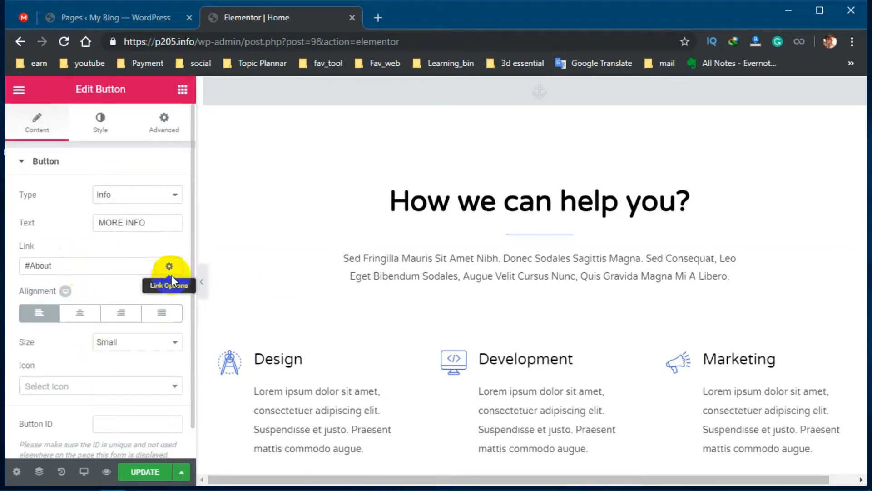
scroll(362, 279, "down", 3)
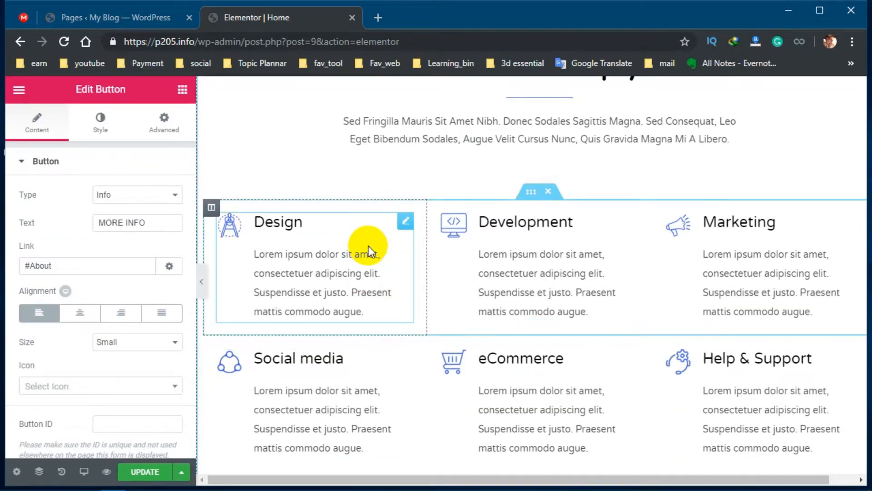
scroll(614, 346, "down", 3)
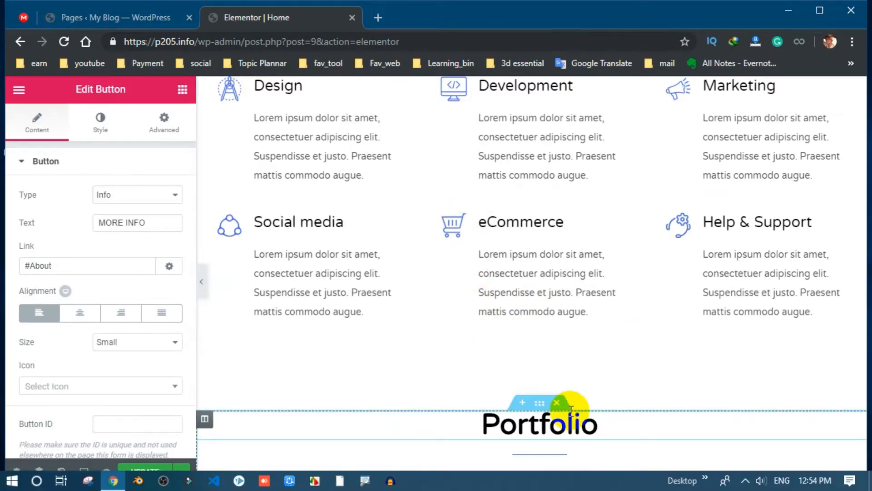
scroll(499, 411, "up", 4)
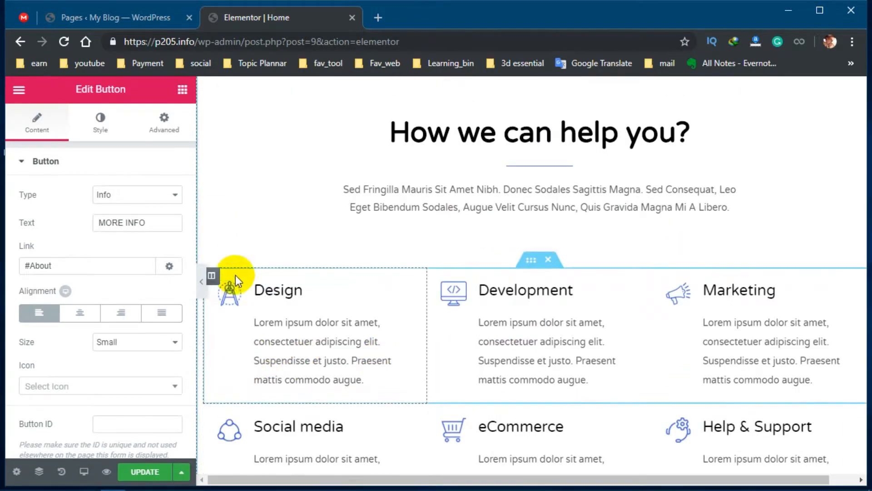
Replace the image of the Design service box with heart-icon.png from the media library.
left_click(232, 300)
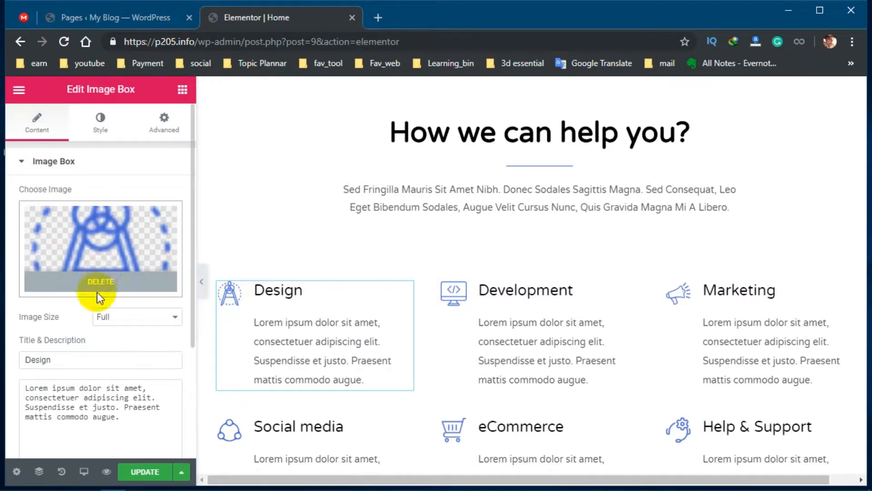
left_click(100, 283)
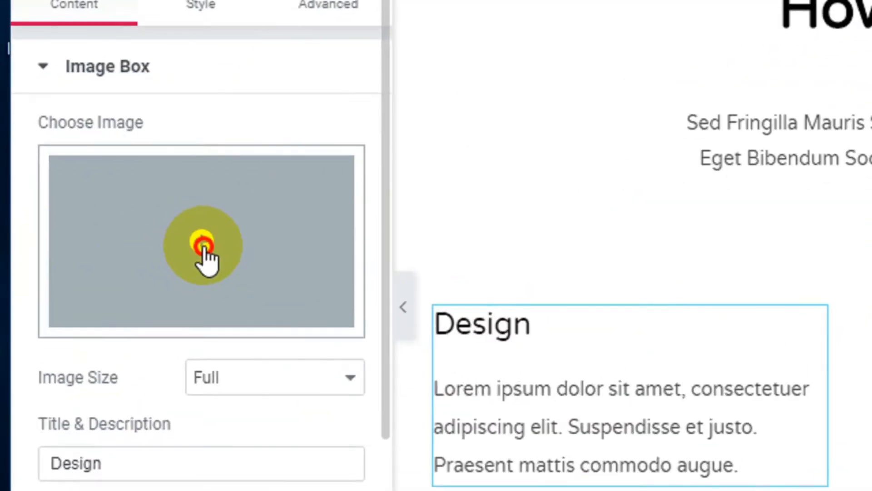
left_click(203, 246)
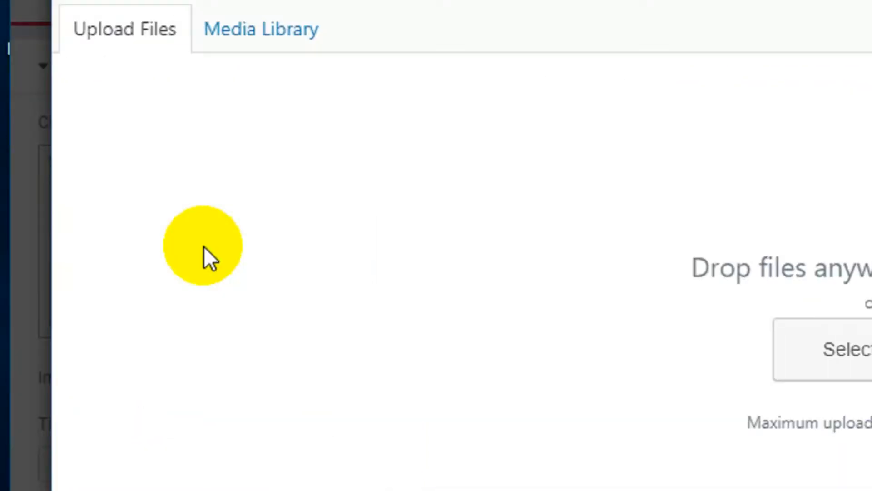
left_click(166, 85)
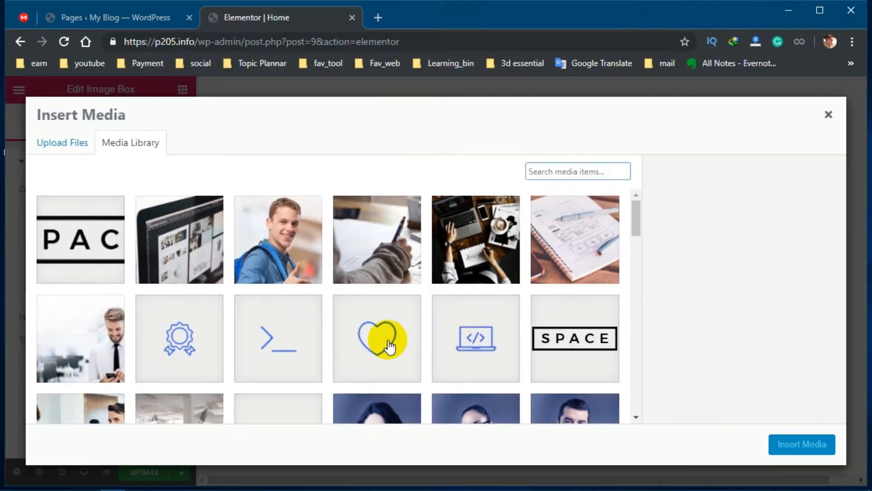
left_click(362, 365)
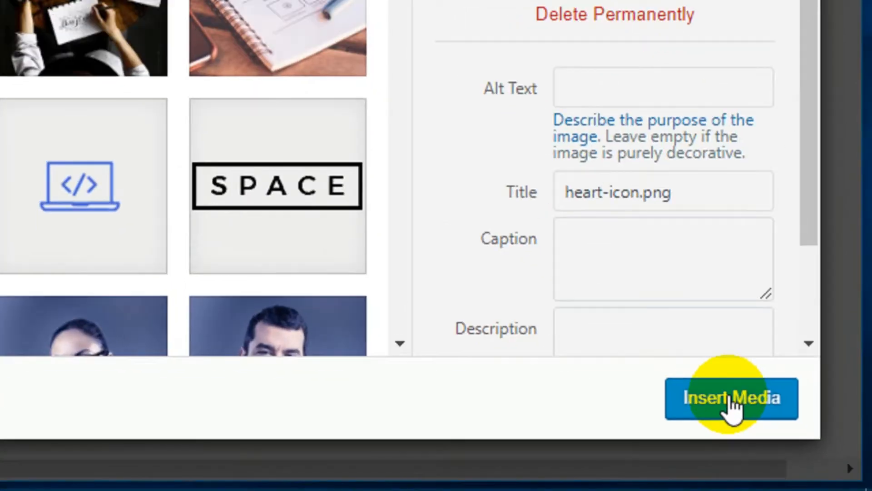
left_click(801, 445)
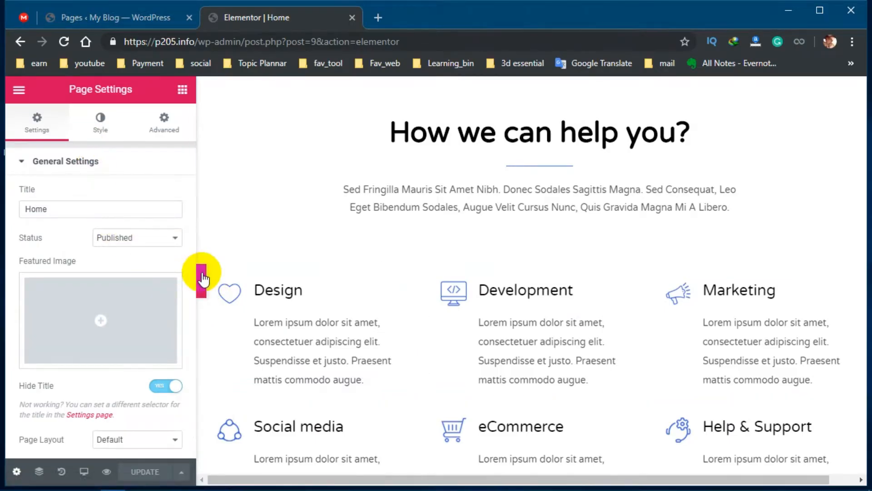
Collapse the Elementor editing panel and review the full-width home page from the header to the client logos section.
left_click(201, 279)
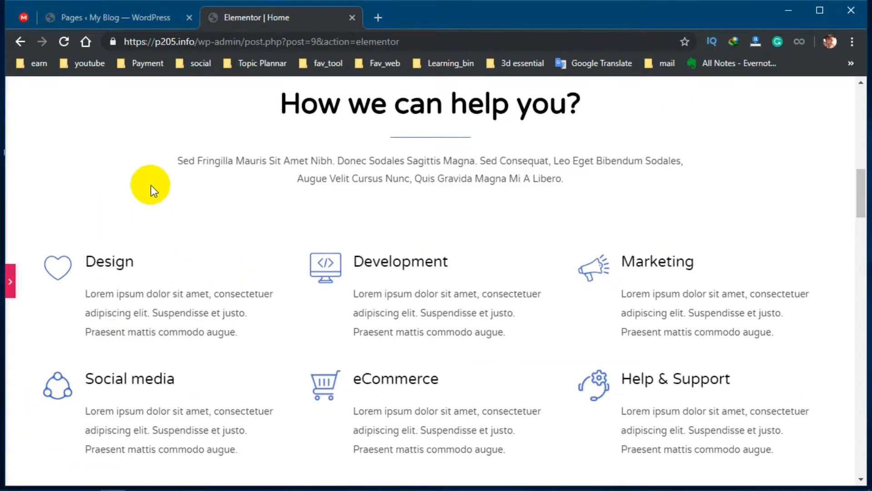
scroll(192, 236, "down", 5)
scroll(192, 238, "up", 12)
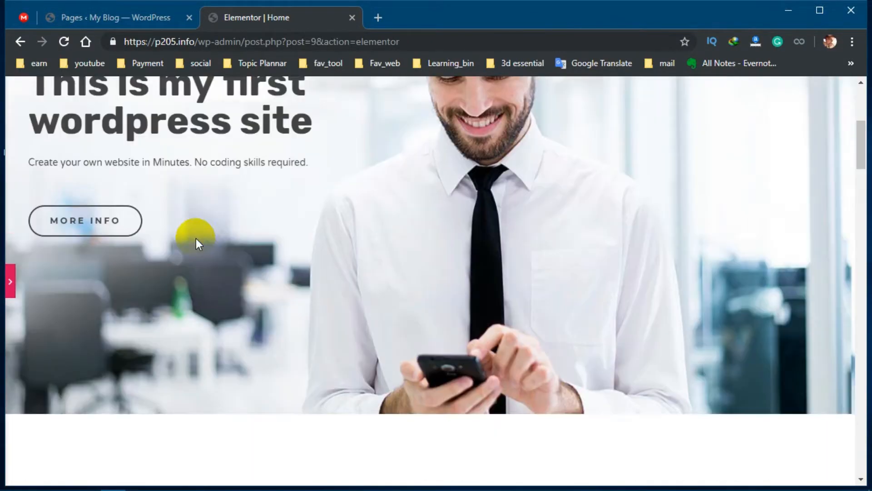
scroll(196, 238, "down", 12)
scroll(195, 238, "up", 4)
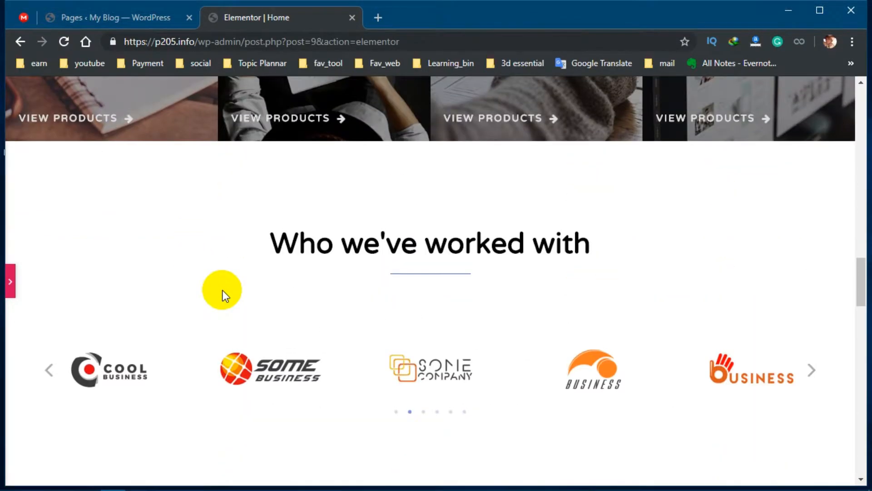
scroll(222, 290, "up", 10)
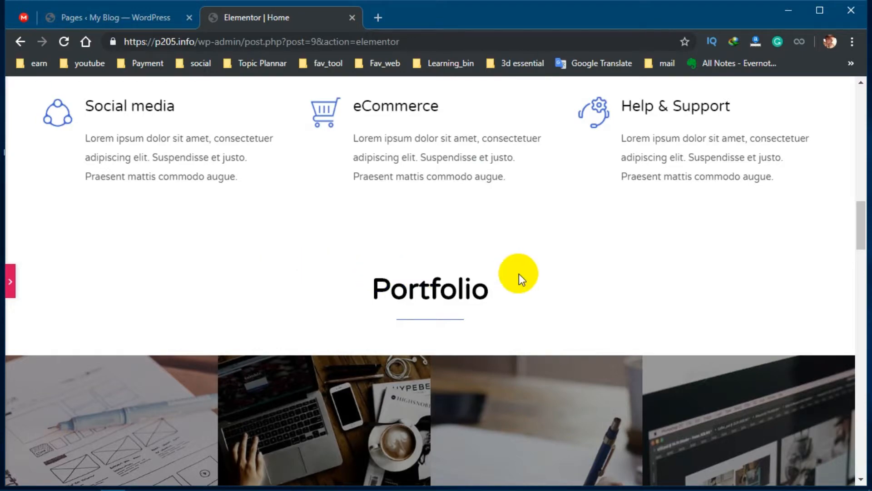
scroll(519, 273, "down", 12)
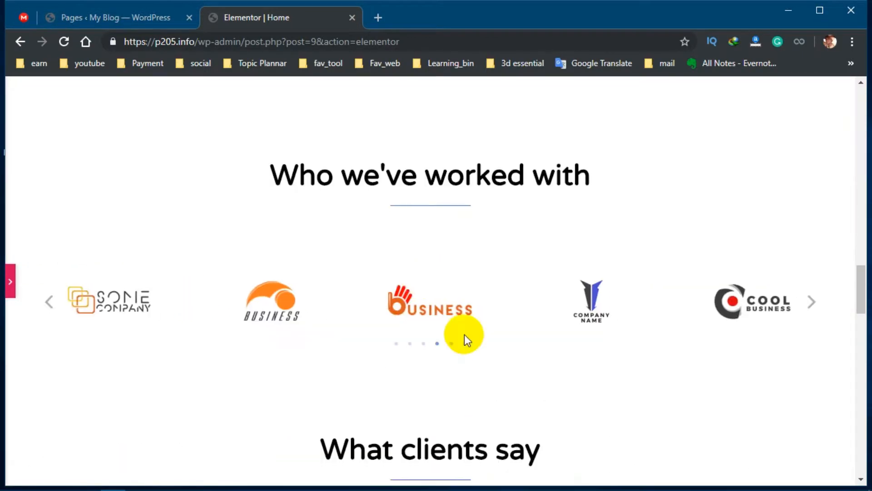
scroll(463, 332, "up", 20)
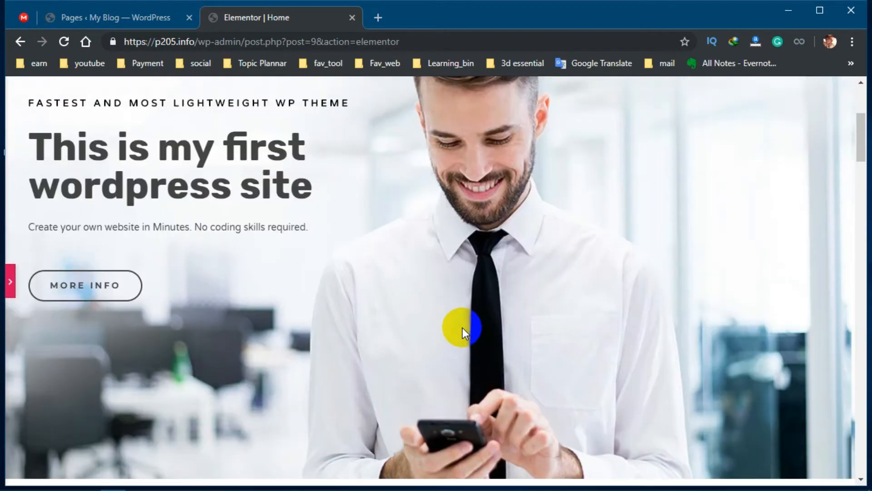
scroll(462, 328, "up", 5)
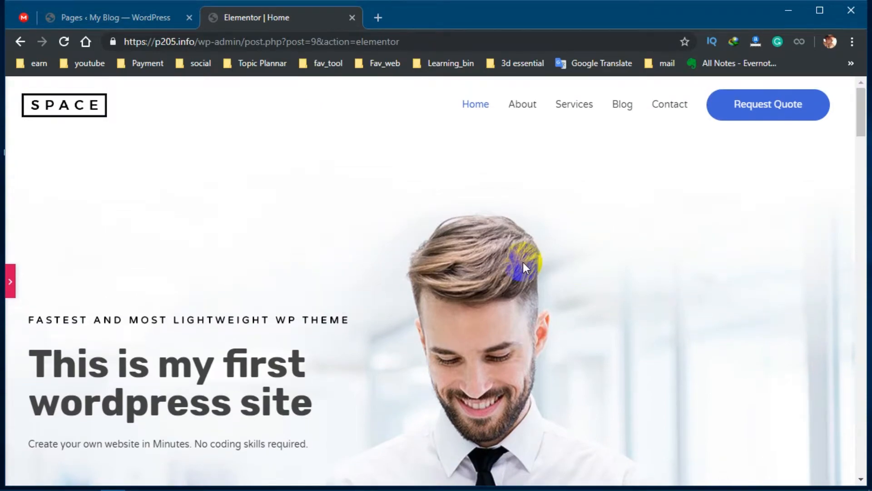
scroll(568, 270, "down", 15)
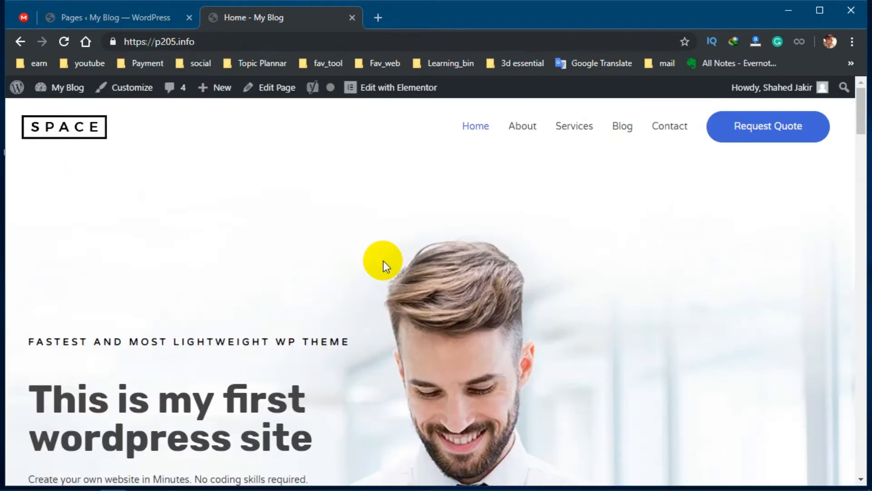
Review the live home page's header, hero and services sections.
scroll(383, 261, "down", 5)
scroll(369, 262, "down", 15)
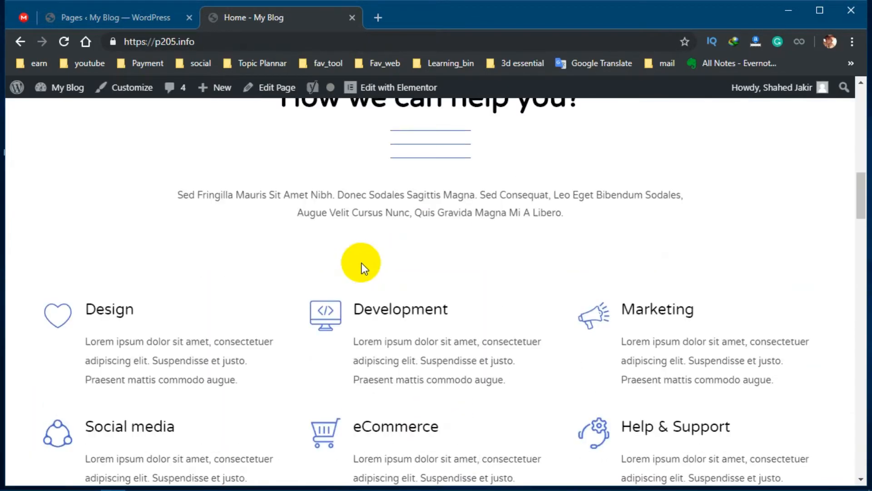
scroll(409, 322, "up", 6)
scroll(476, 328, "up", 10)
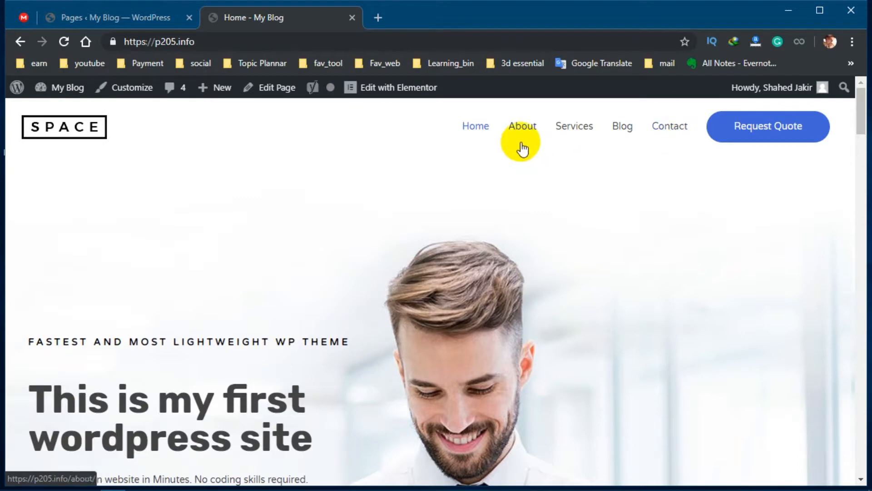
scroll(256, 209, "down", 4)
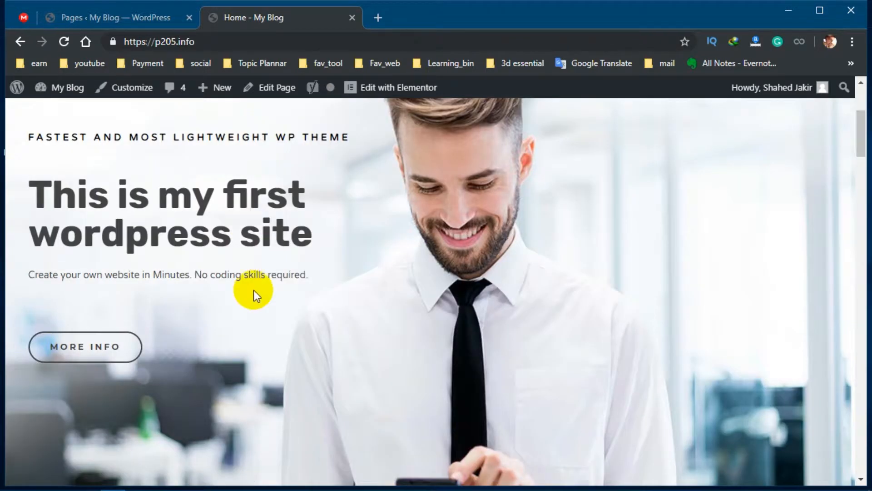
scroll(252, 227, "up", 4)
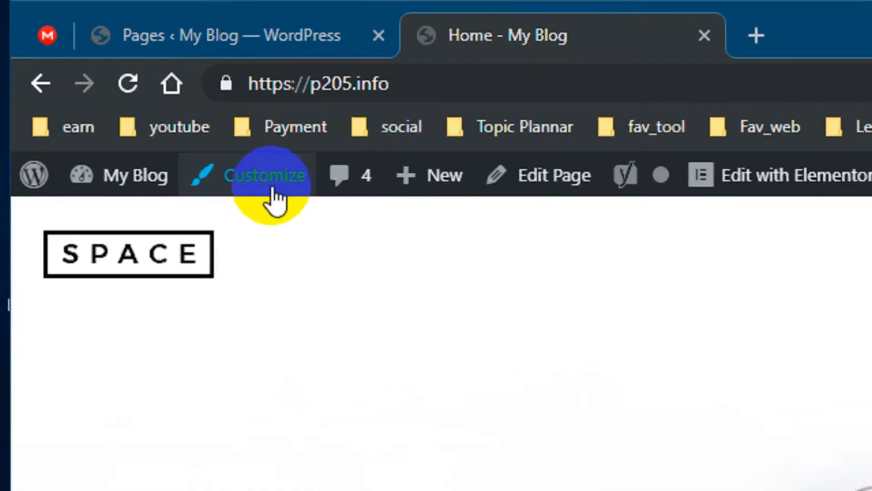
Open the live home page in the theme Customizer and look over its preview down to the footer widgets.
left_click(138, 98)
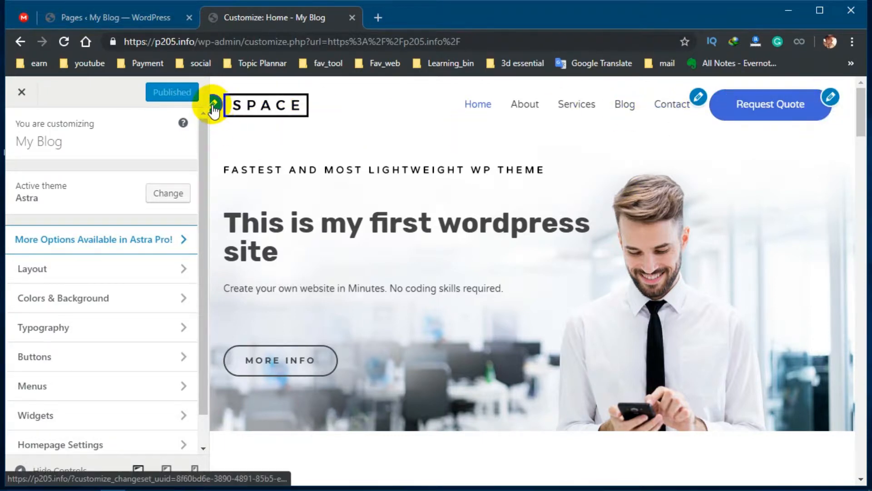
scroll(650, 157, "down", 15)
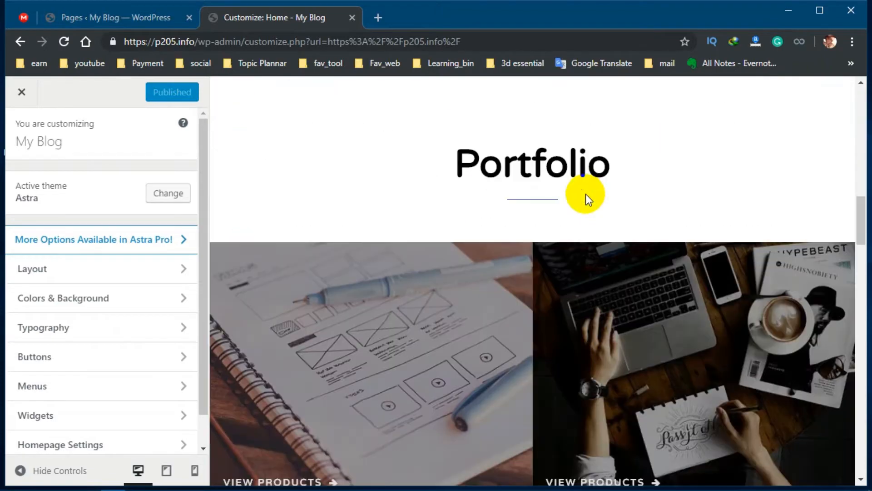
scroll(586, 227, "down", 10)
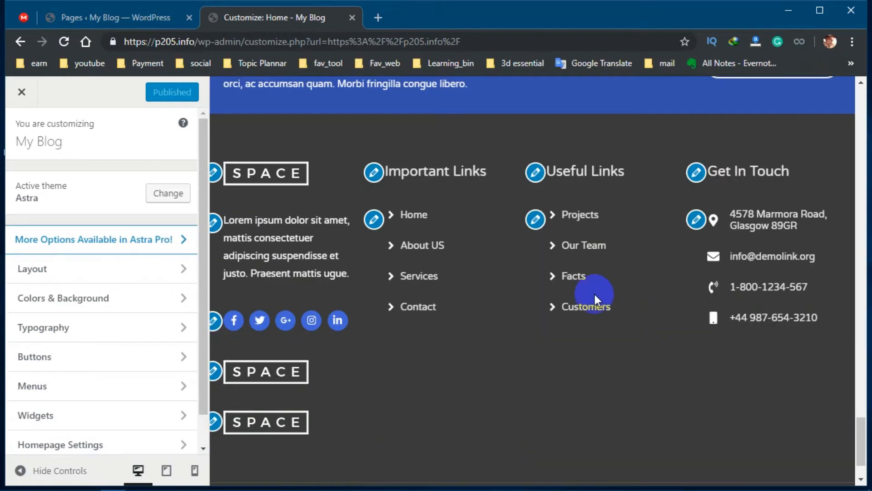
scroll(562, 227, "up", 20)
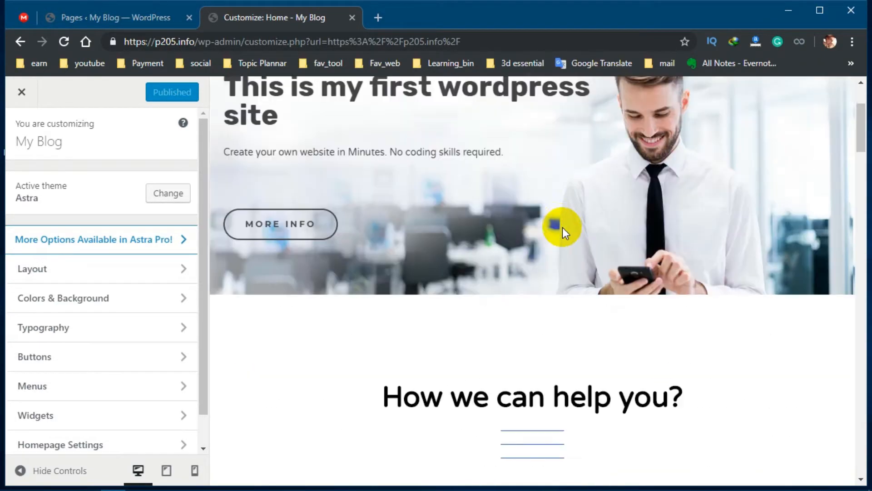
scroll(563, 227, "up", 3)
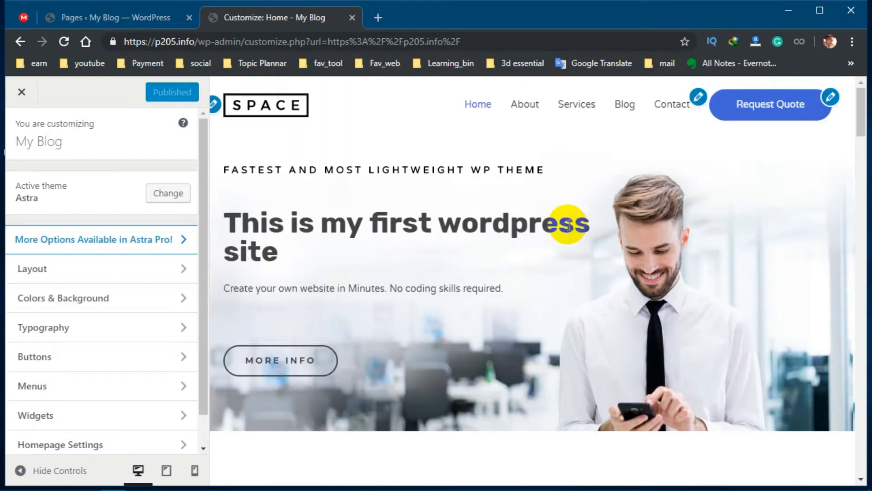
Examine the menu location settings for the primary and footer menus, and return to the main Customizer options.
left_click(832, 97)
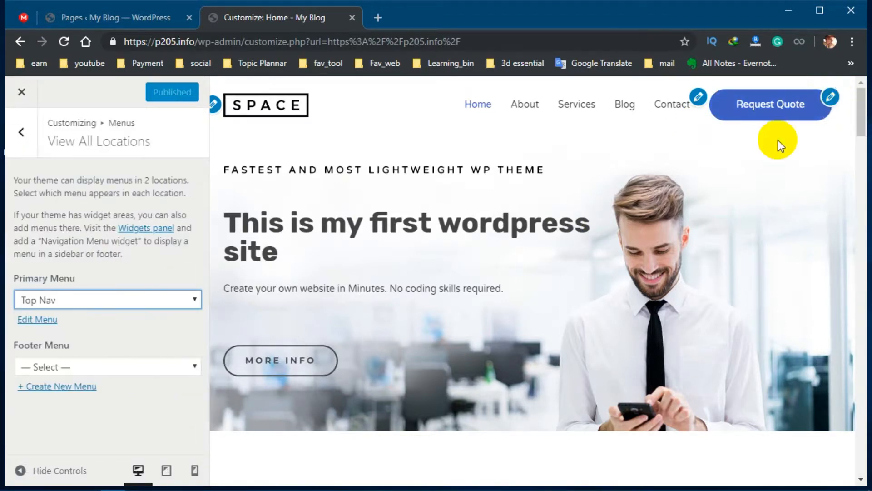
left_click(81, 366)
left_click(90, 343)
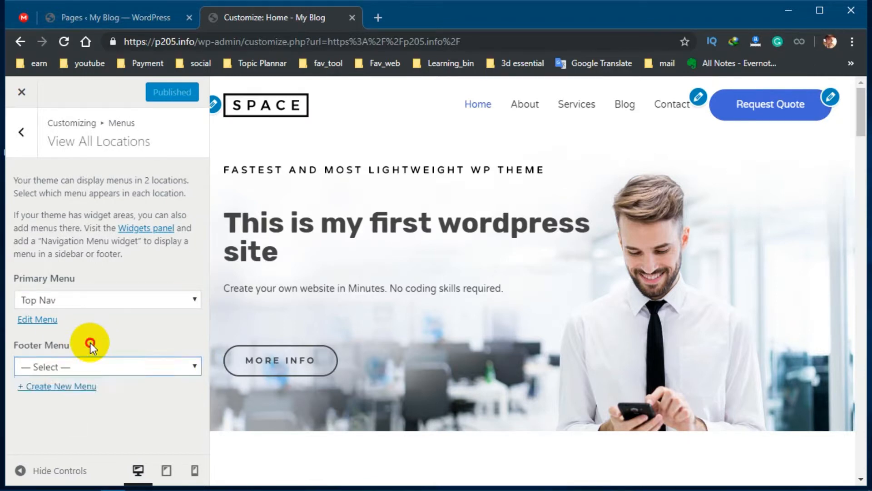
left_click(21, 132)
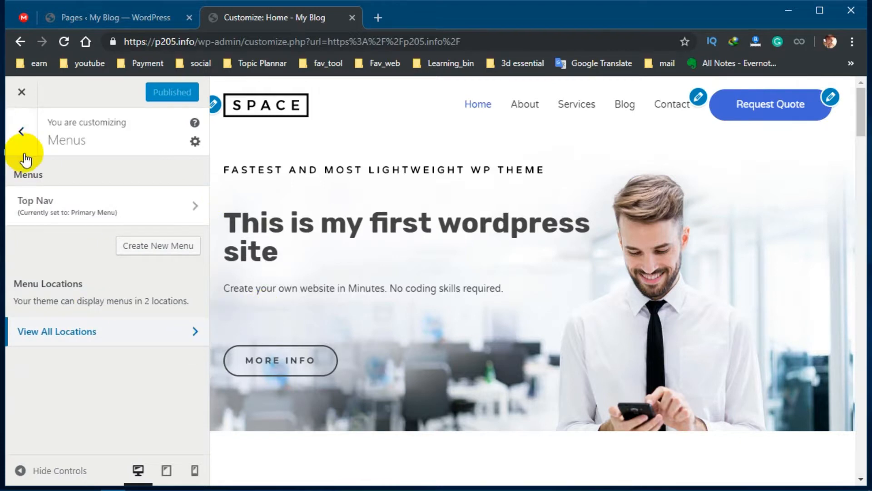
left_click(21, 131)
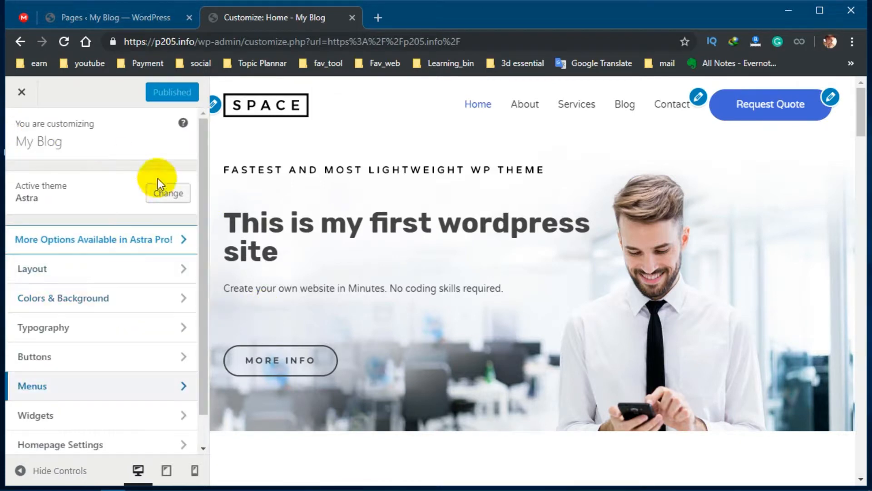
Examine the Customizer's Layout settings and its Header options, and return to the main Customizer options.
scroll(97, 389, "down", 1)
scroll(97, 171, "up", 1)
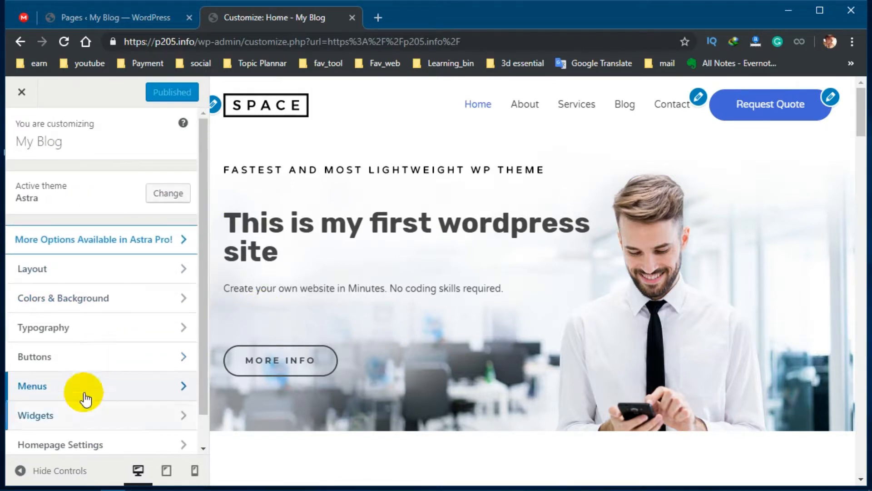
left_click(169, 275)
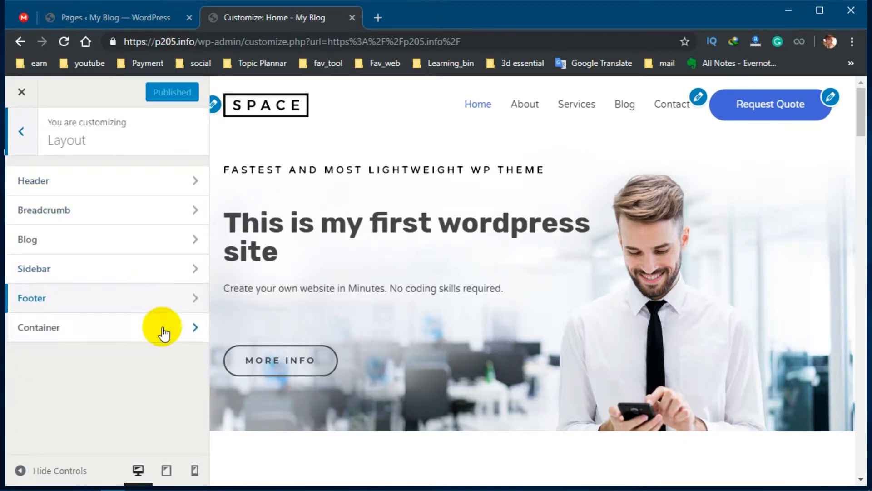
left_click(175, 185)
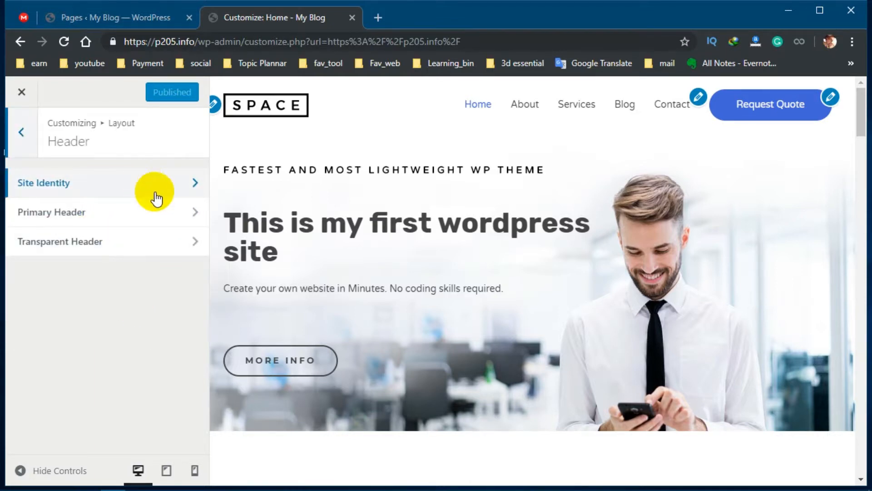
left_click(30, 129)
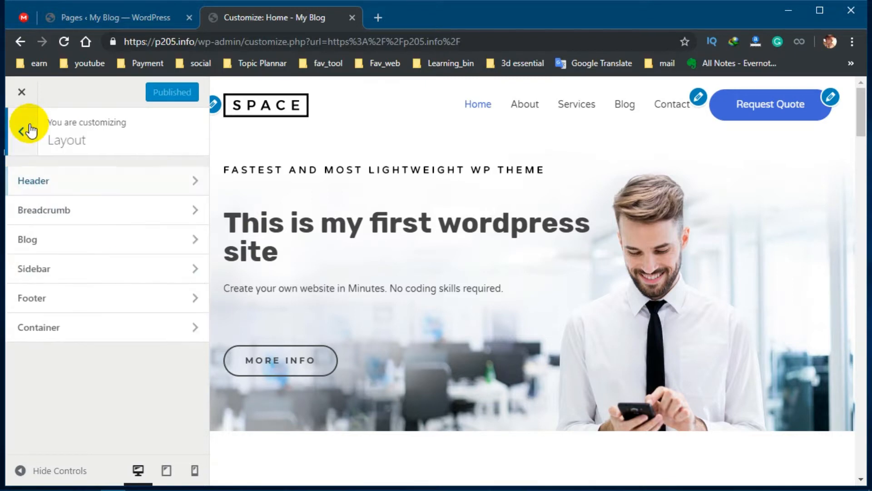
left_click(28, 129)
Examine the Typography settings sections and open the Buttons settings in the Customizer.
scroll(86, 254, "down", 1)
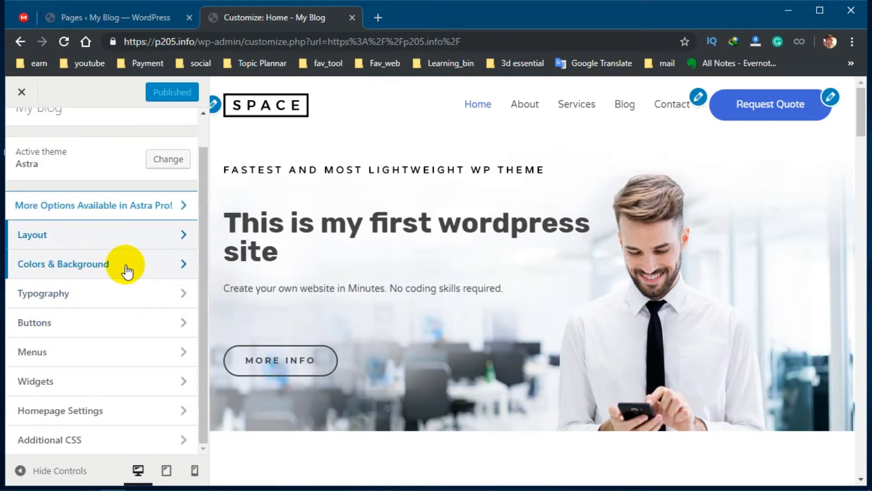
left_click(129, 300)
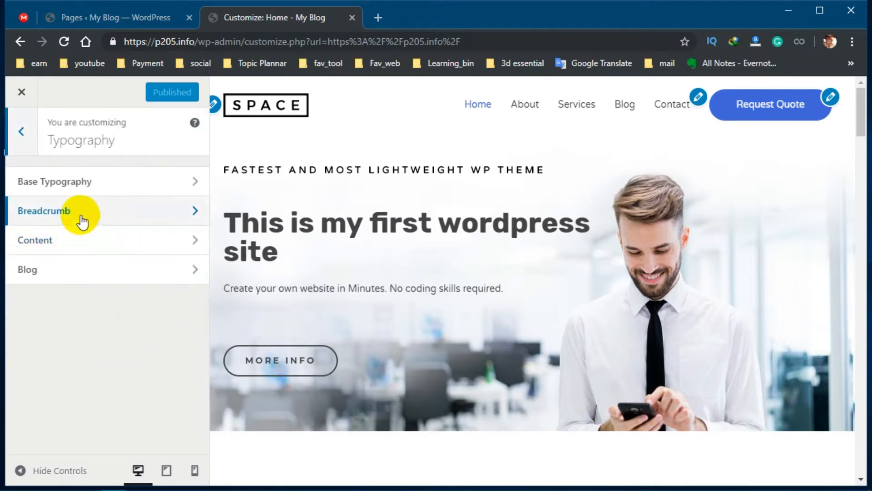
left_click(21, 132)
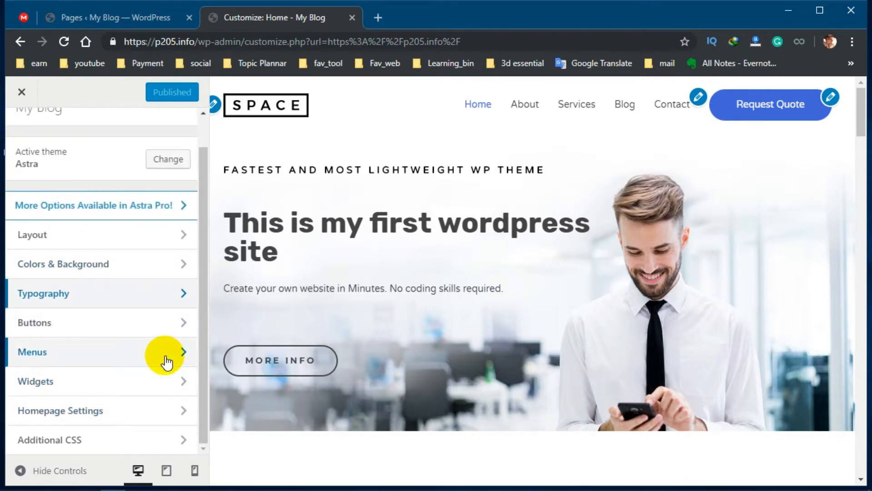
left_click(170, 332)
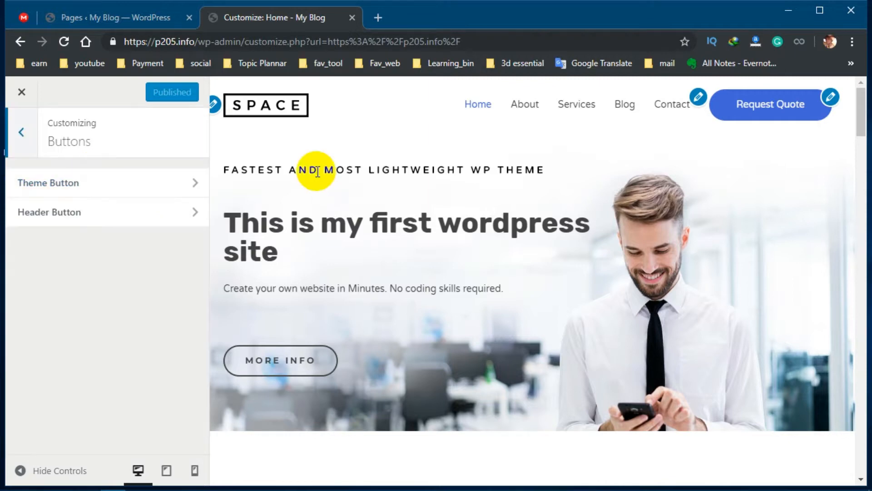
Leave the Customizer and create a new page titled "Our services".
left_click(20, 94)
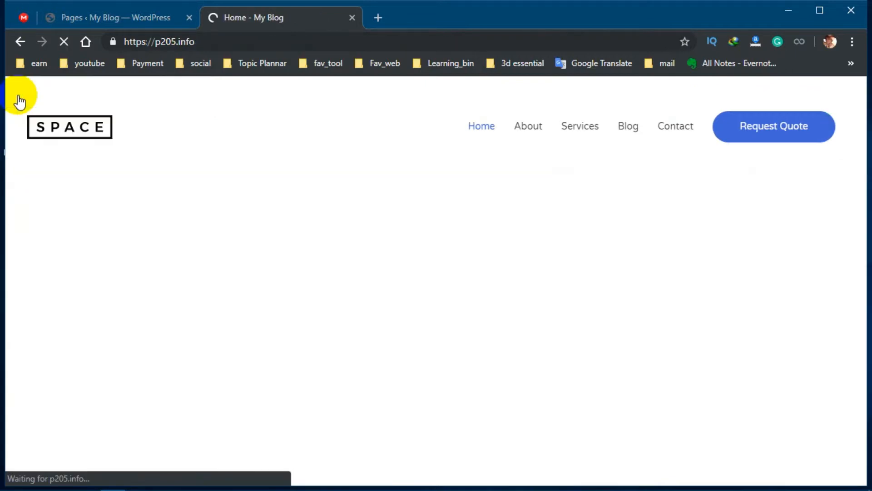
scroll(295, 268, "down", 5)
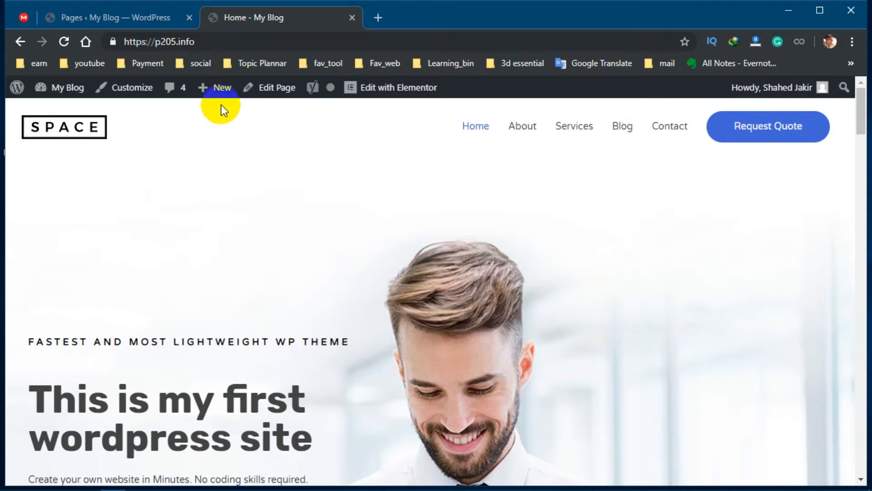
left_click(219, 88)
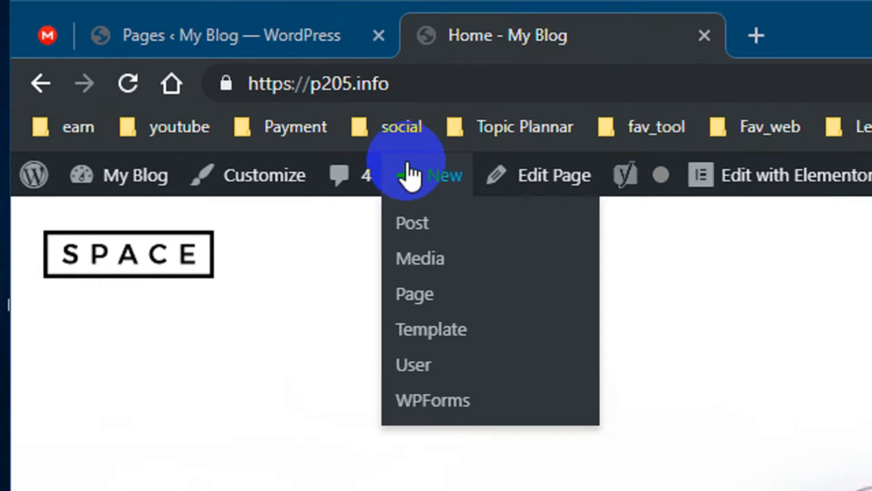
left_click(414, 294)
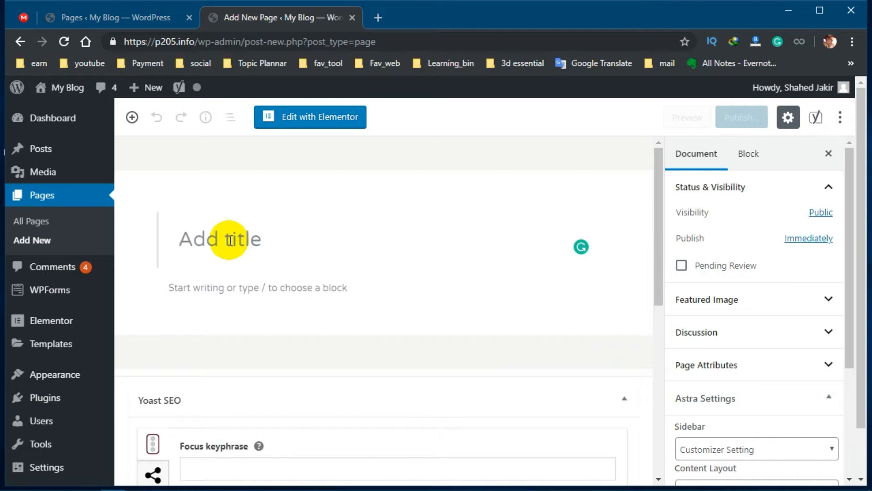
type("Our servic3e")
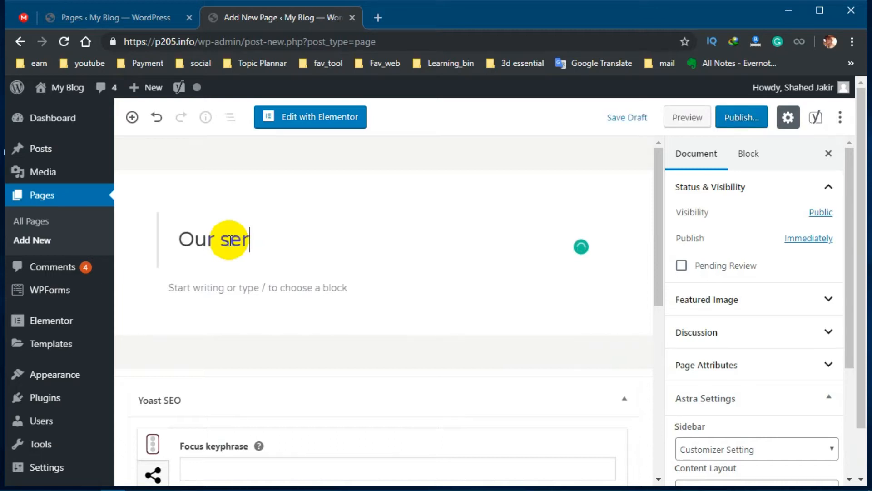
key("BackSpace")
key("BackSpace")
type("es")
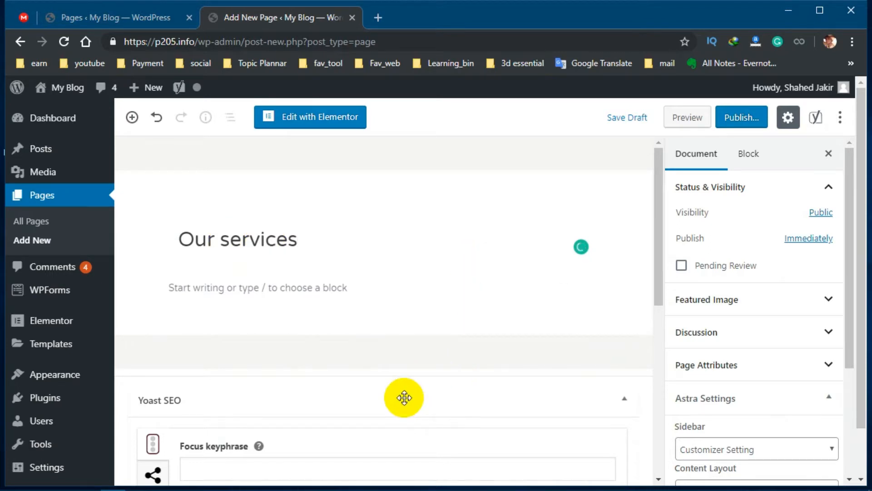
Open the new page for editing with Elementor, add two single-column sections, and publish it.
left_click(310, 132)
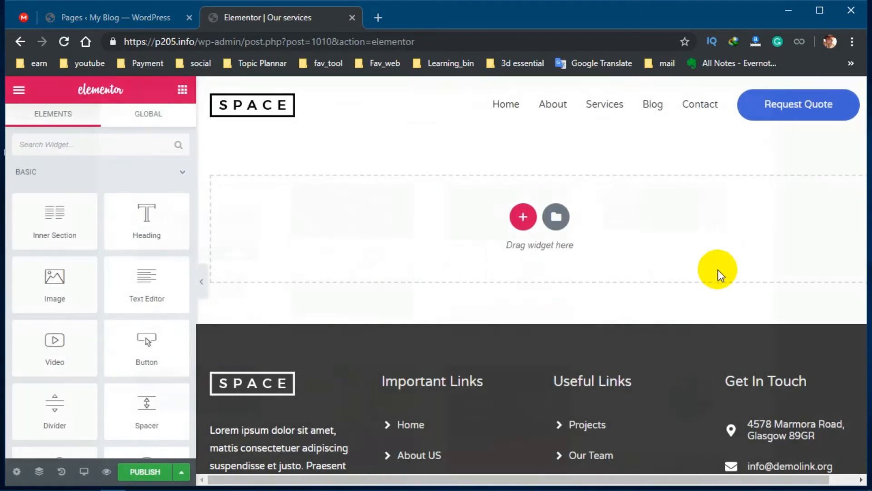
left_click(523, 214)
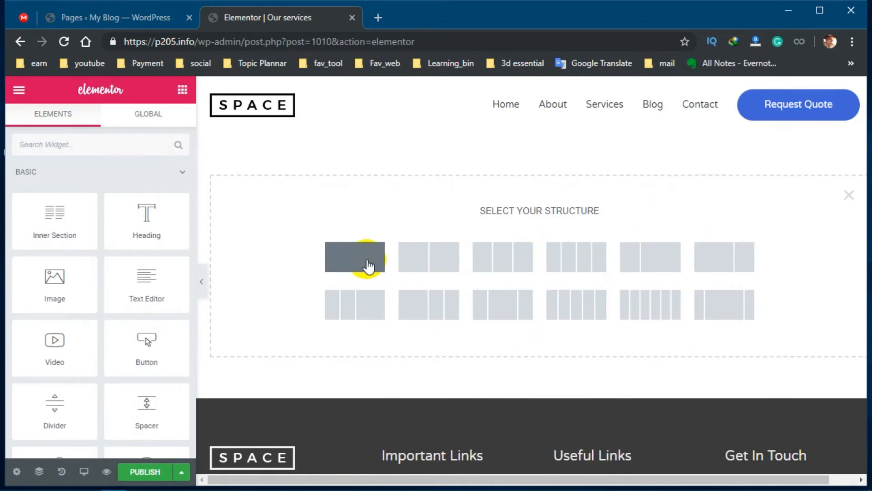
left_click(368, 265)
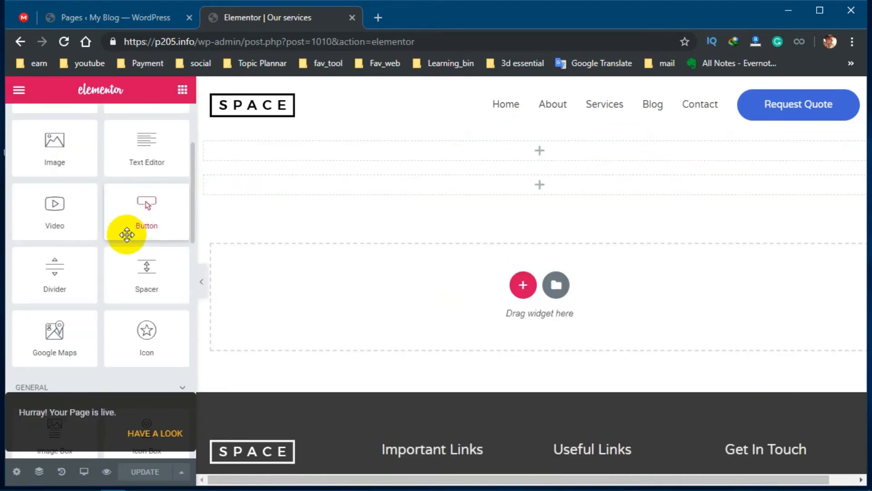
Add a Heading widget to the upper empty section and set its text to "Contact Us".
scroll(124, 227, "up", 3)
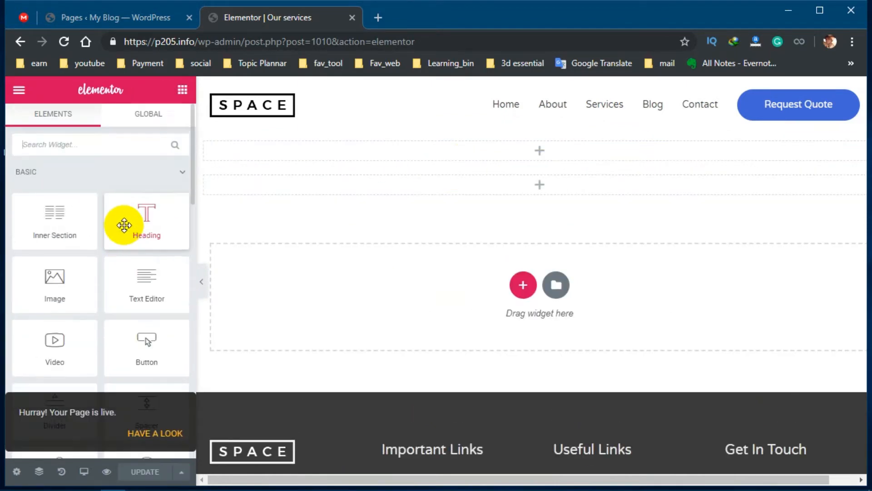
left_click_drag(124, 224, 477, 152)
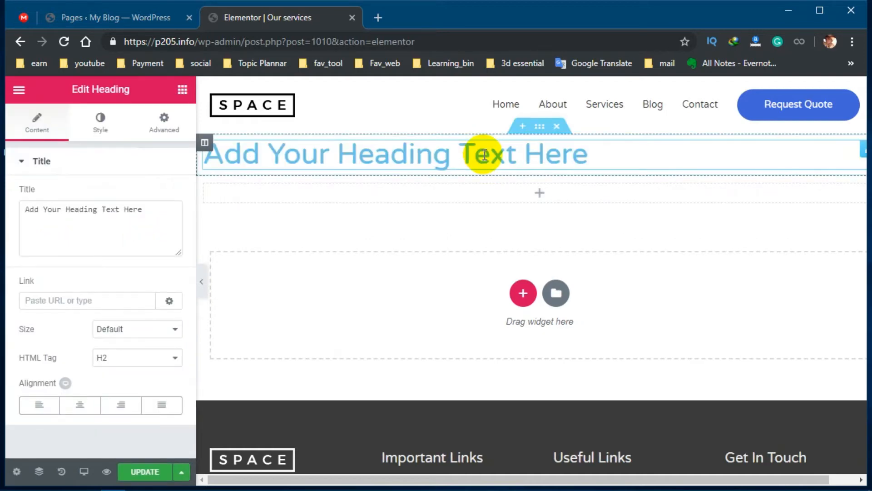
triple_click(441, 161)
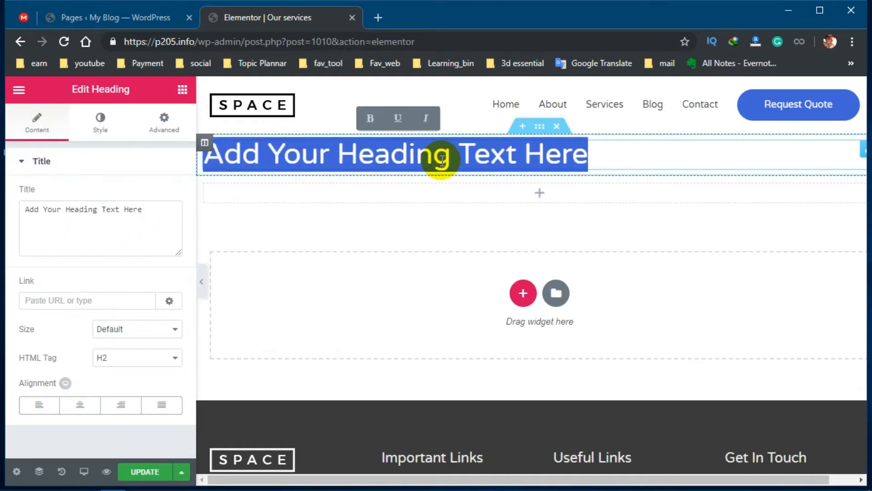
type("C")
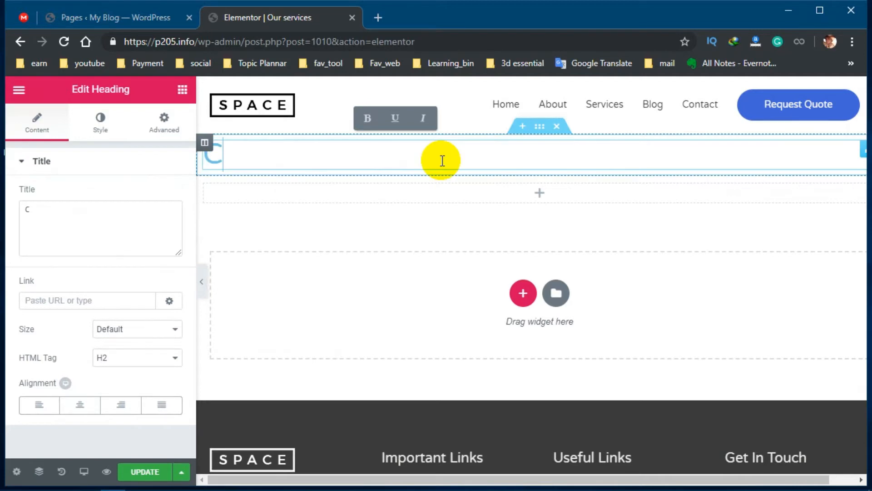
type("ontactr")
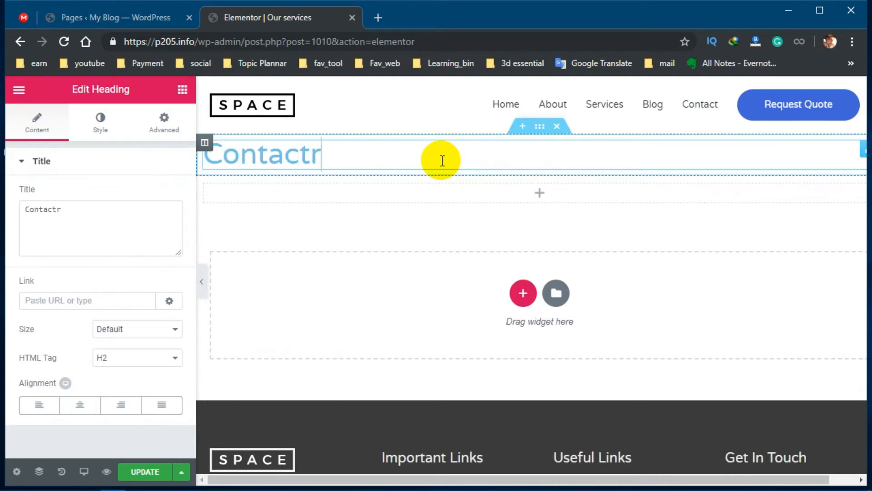
key("BackSpace")
type("Us")
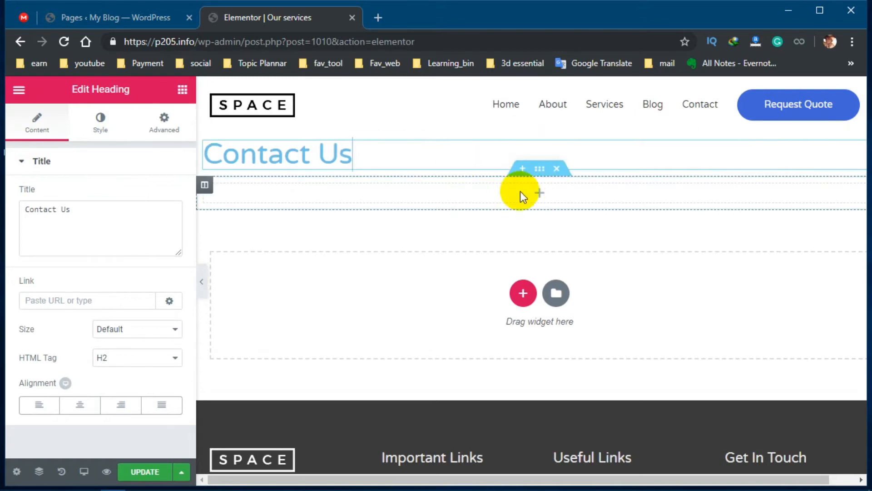
Add an Image widget to the empty section below the heading and insert student-1.jpg from the media library.
left_click(536, 195)
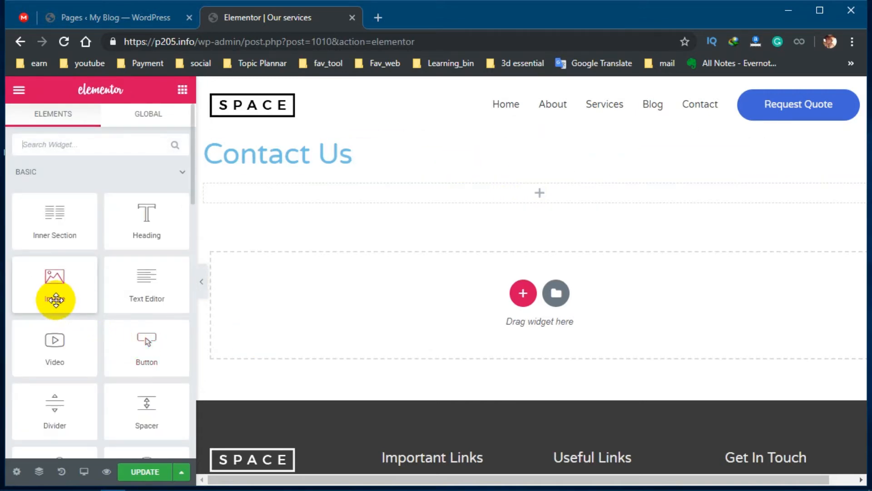
left_click_drag(49, 299, 524, 195)
scroll(422, 351, "down", 9)
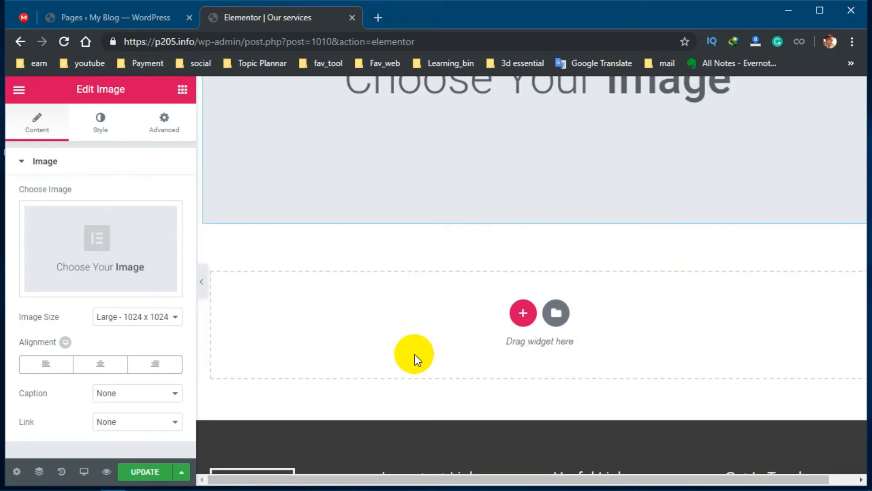
scroll(593, 315, "up", 6)
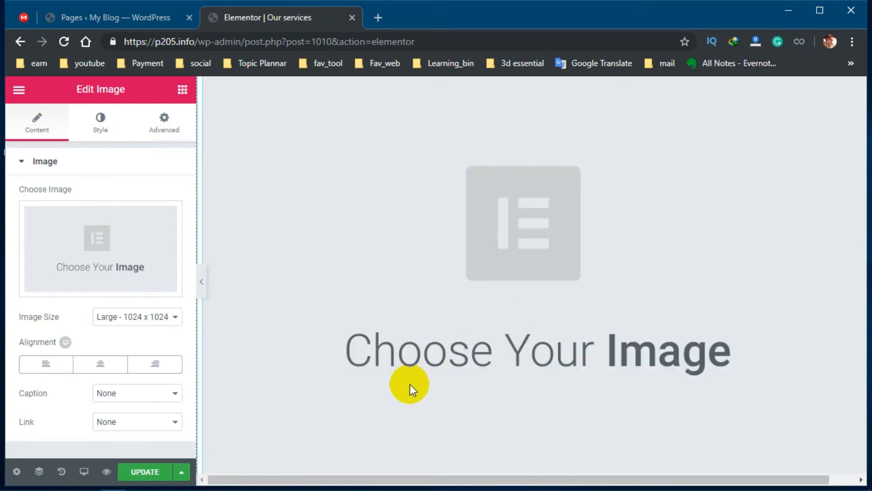
left_click(100, 237)
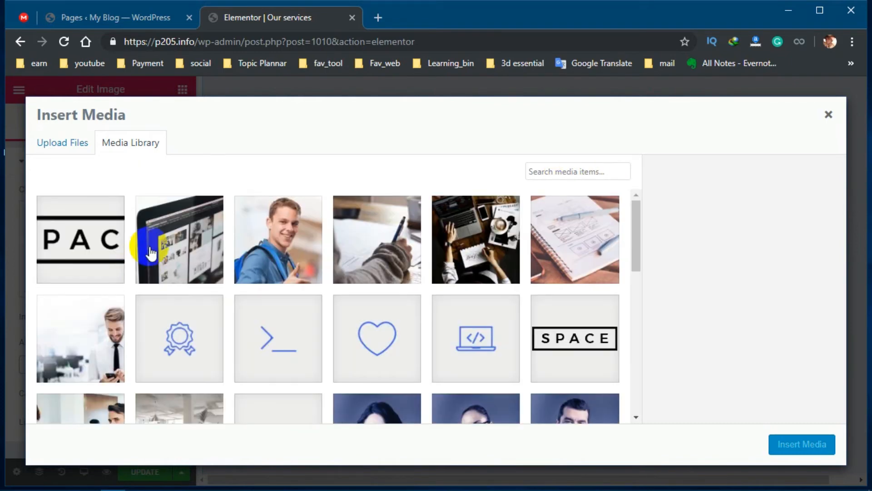
left_click(276, 252)
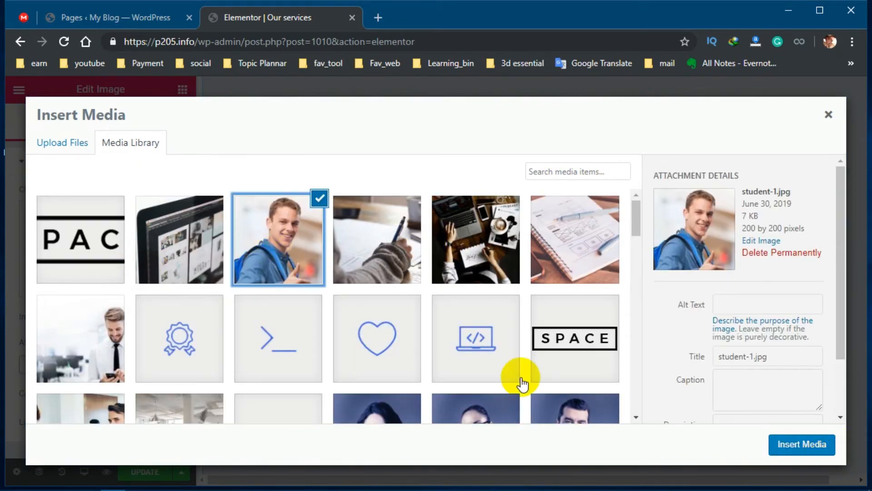
left_click(800, 449)
scroll(513, 323, "up", 3)
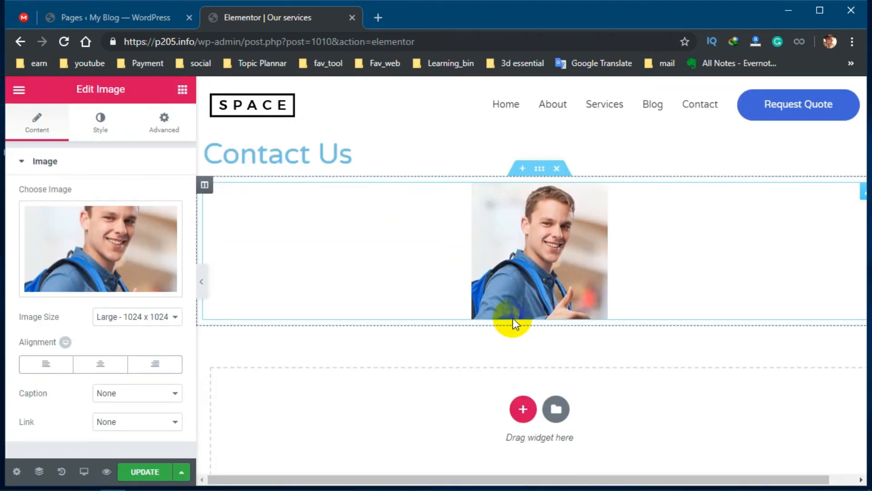
Check the page layout down to the footer and update the page.
scroll(453, 363, "down", 3)
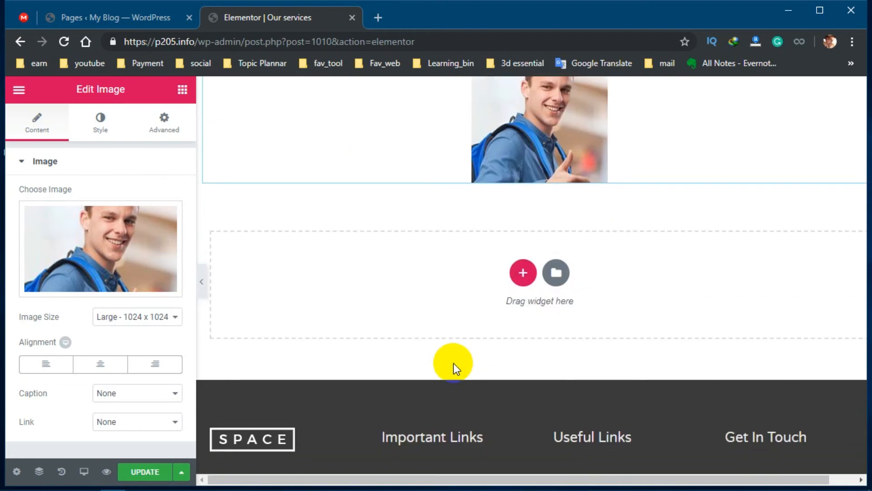
scroll(453, 364, "up", 3)
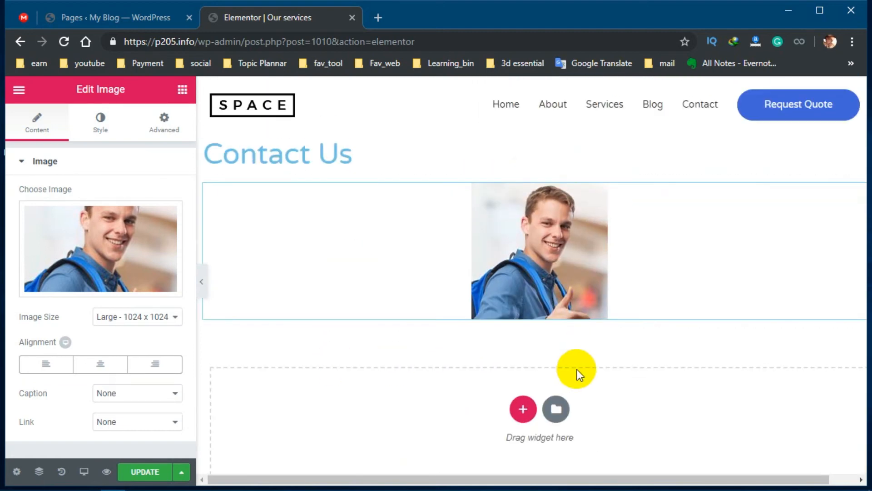
scroll(436, 411, "down", 3)
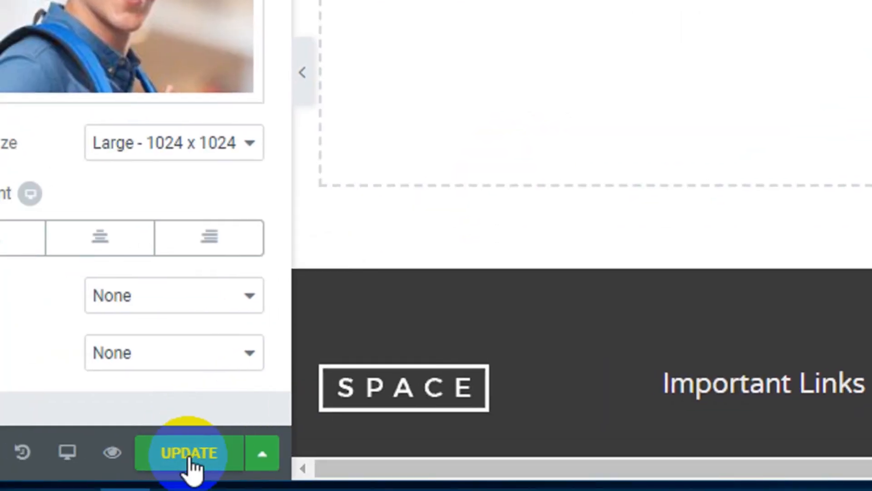
left_click(145, 472)
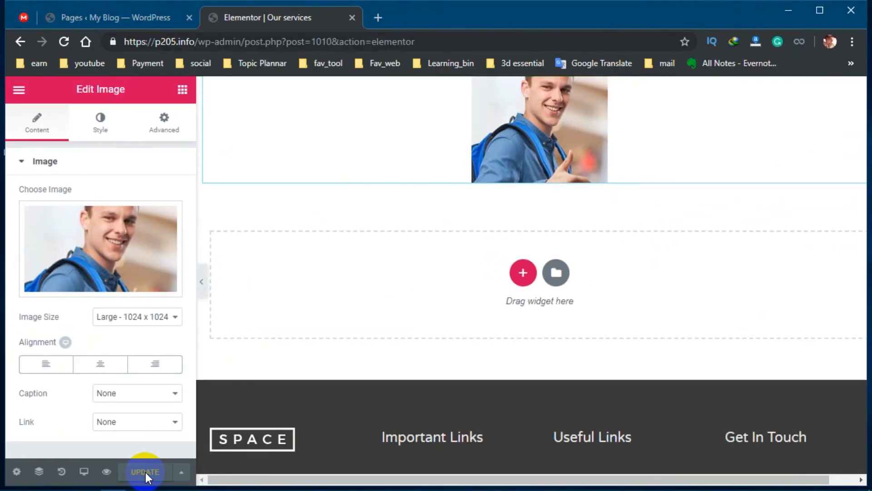
Browse the page templates in the Elementor library, close it without inserting one, and preview the page with the editing panel hidden.
scroll(329, 348, "up", 3)
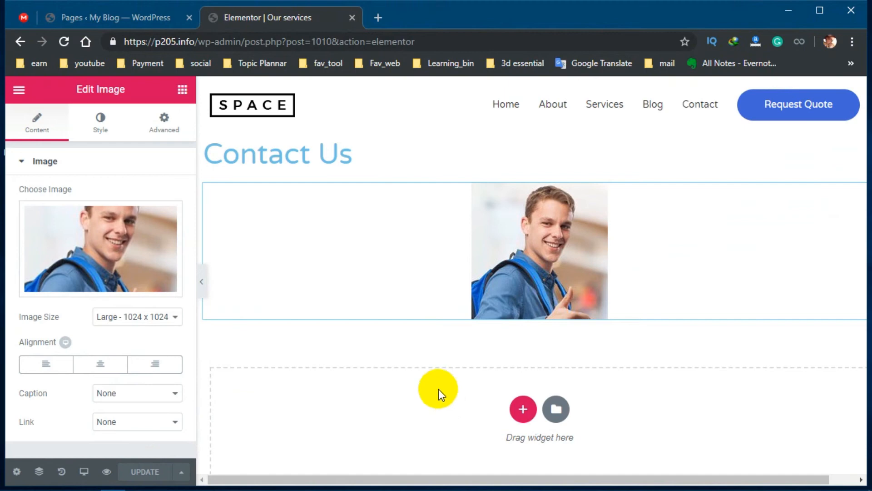
scroll(407, 433, "down", 2)
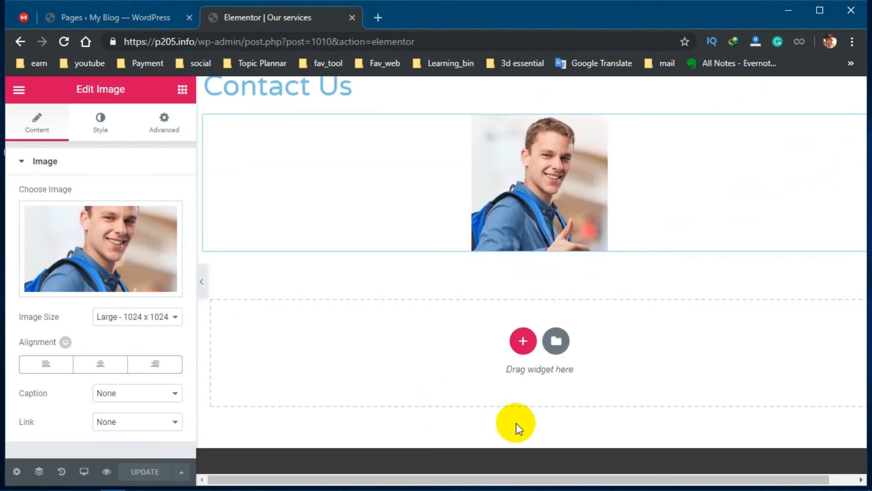
left_click(562, 342)
scroll(381, 334, "down", 5)
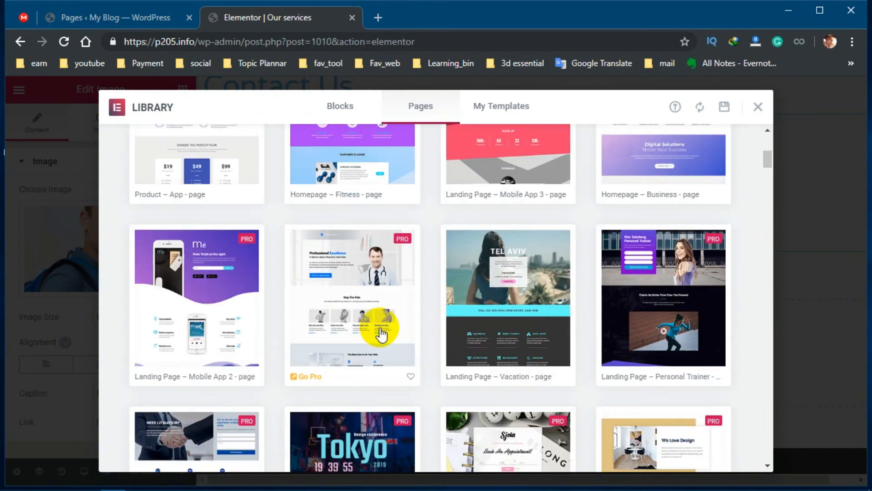
scroll(381, 334, "down", 5)
scroll(331, 366, "down", 5)
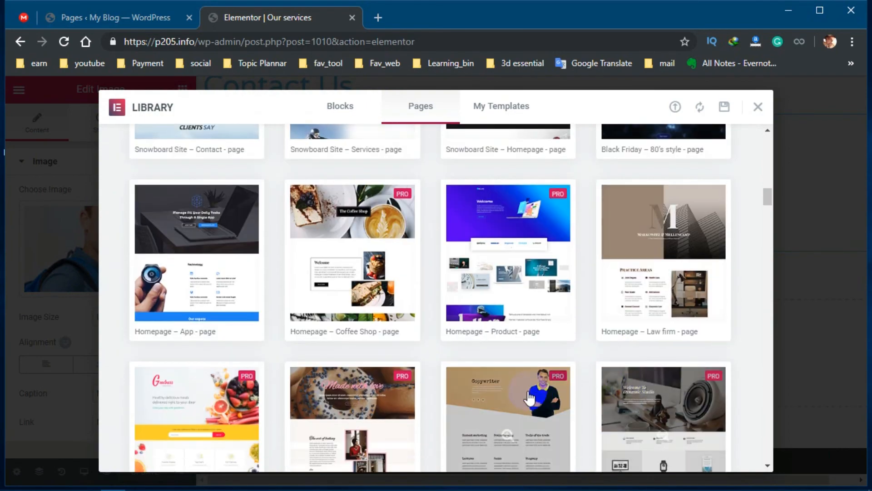
scroll(528, 390, "up", 10)
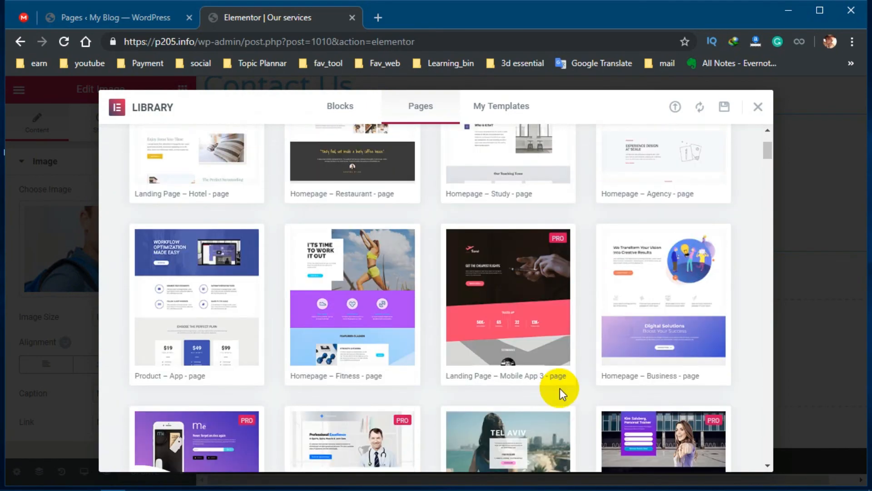
scroll(558, 389, "down", 3)
scroll(620, 386, "up", 5)
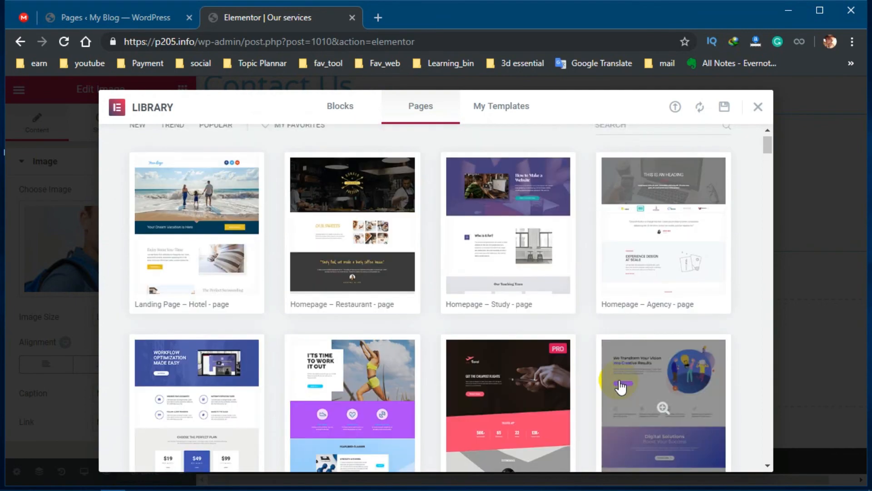
mouse_move(486, 301)
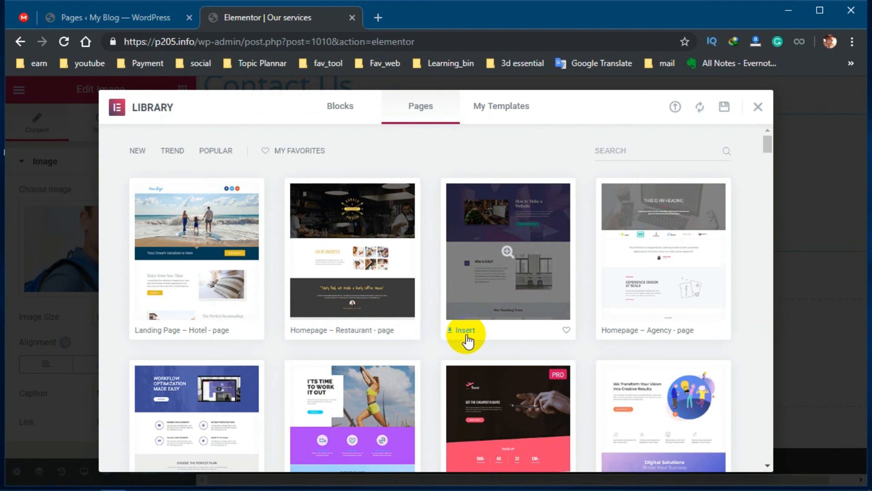
left_click(758, 108)
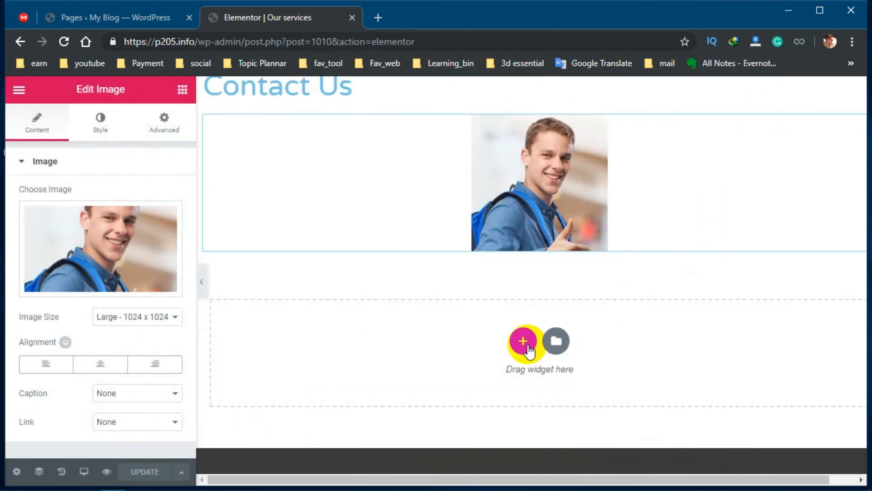
left_click(202, 282)
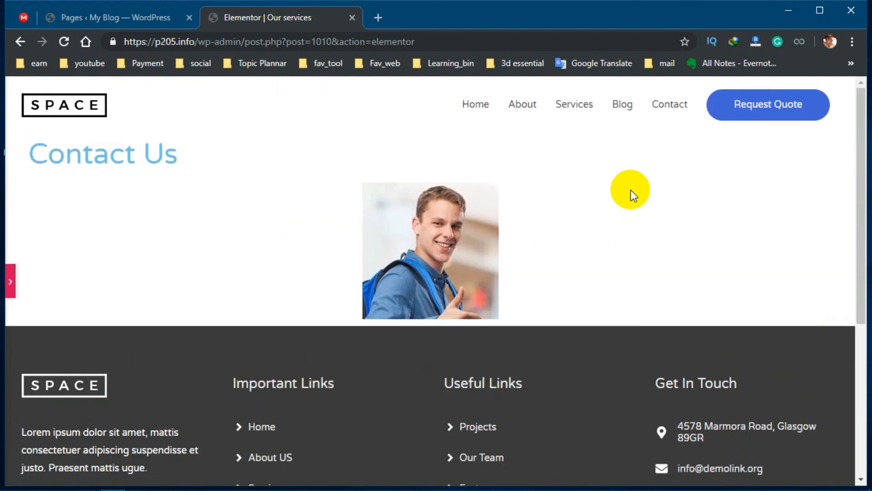